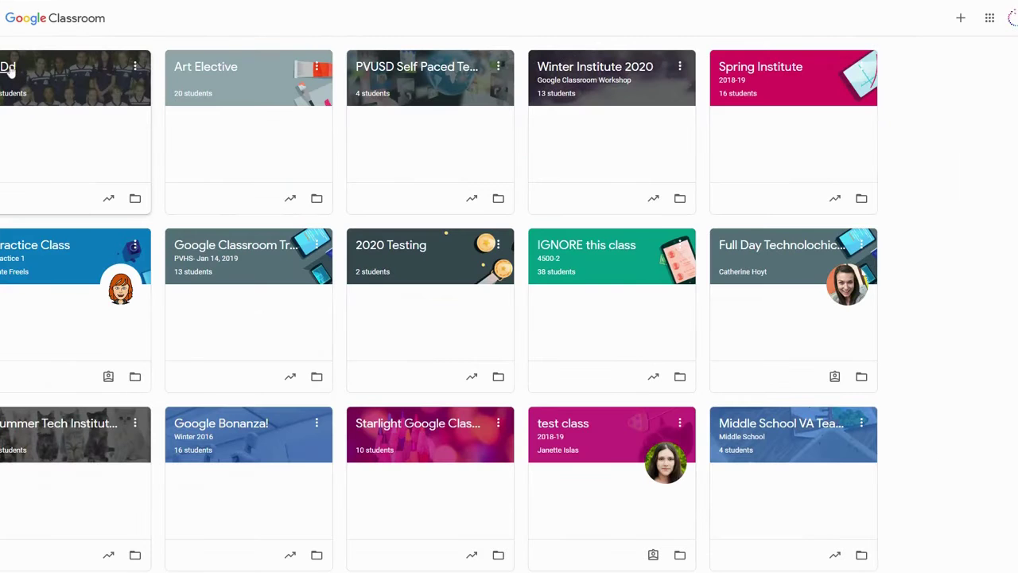
- Open the bDd class and go to its list of classwork
left_click(80, 135)
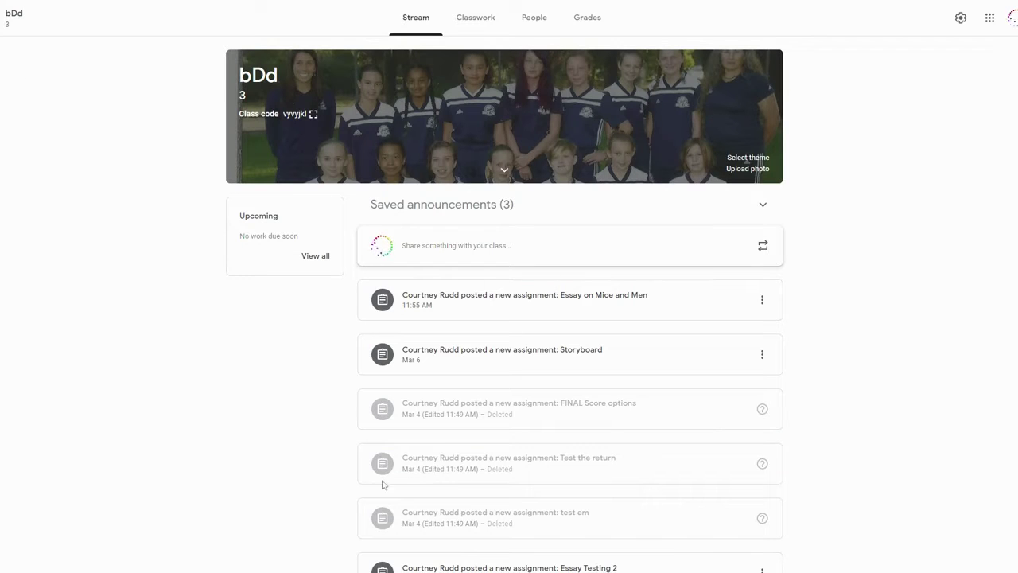
scroll(391, 321, "down", 2)
scroll(391, 321, "up", 2)
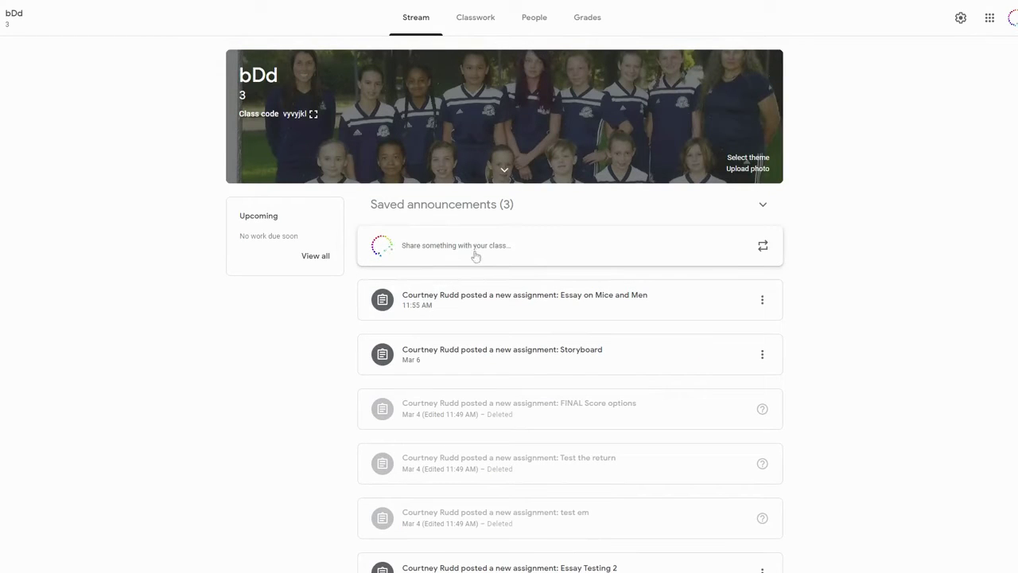
left_click(470, 24)
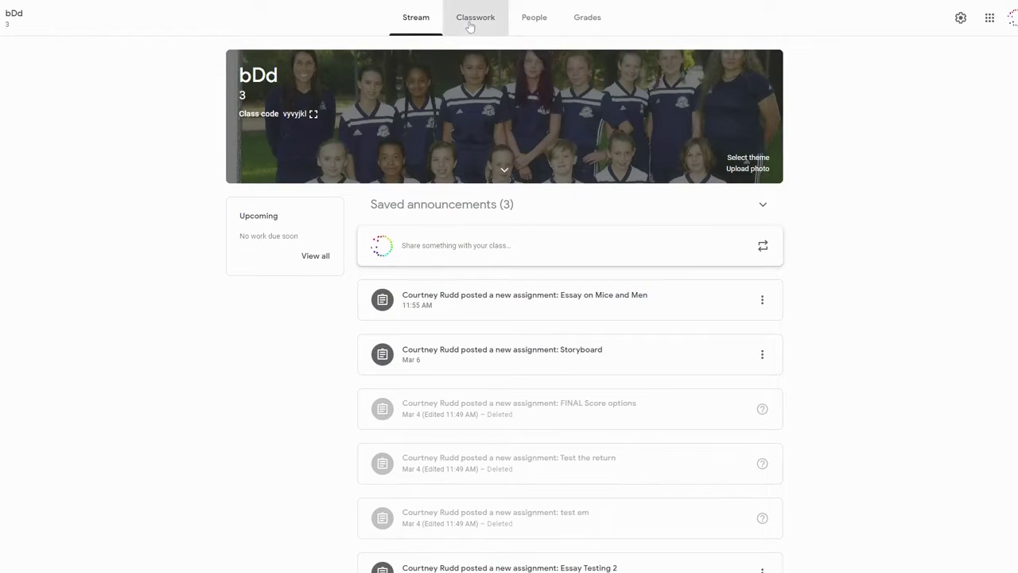
scroll(491, 166, "up", 15)
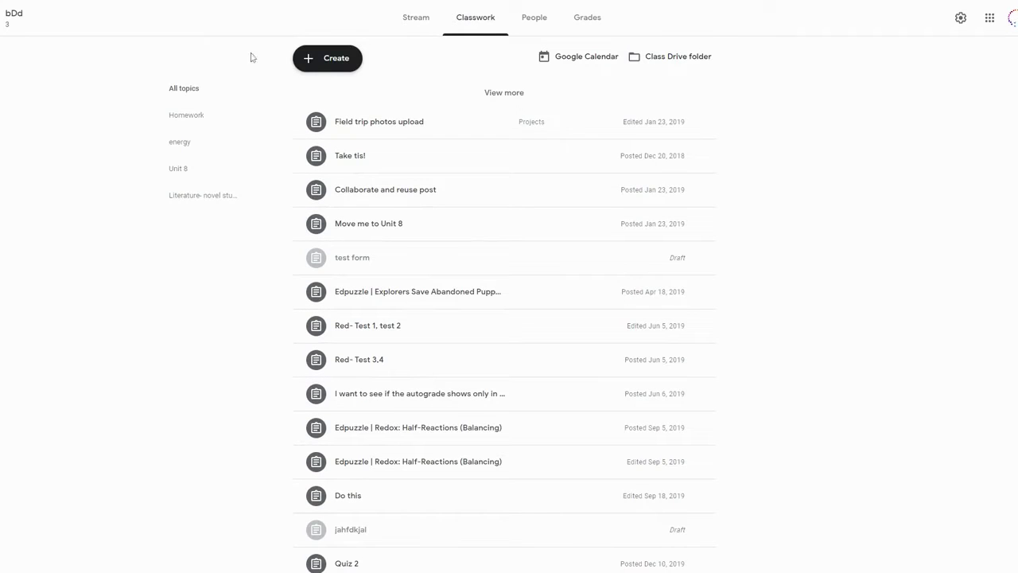
- Create a new assignment titled "Essay Summarizing Mice and Men"
left_click(323, 64)
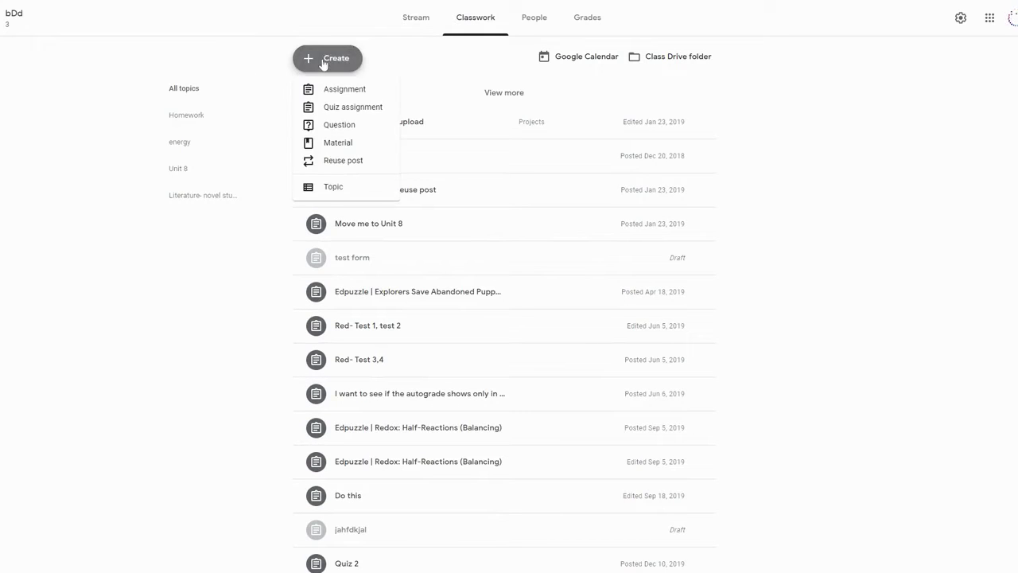
left_click(370, 97)
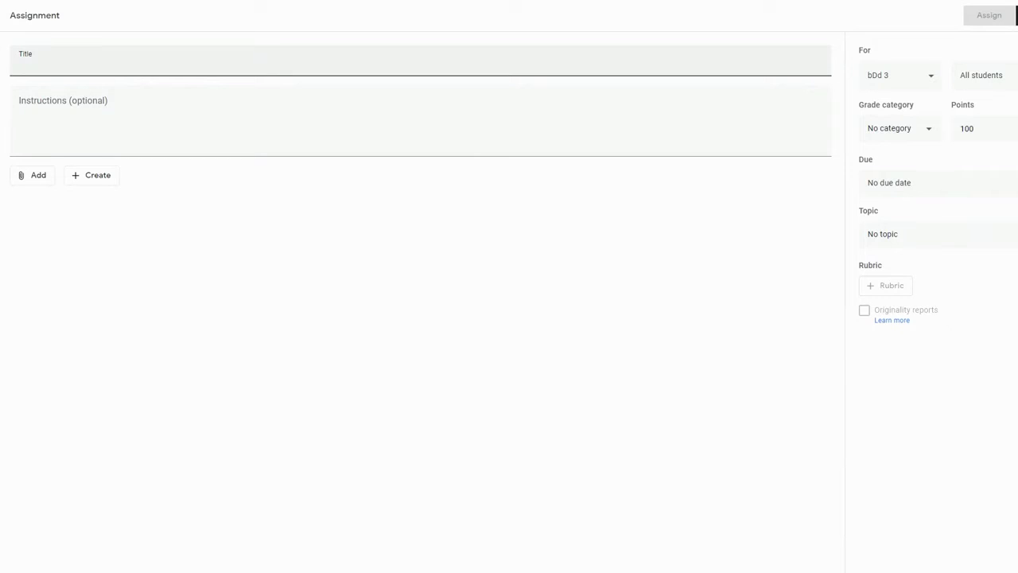
type("Essay Summa")
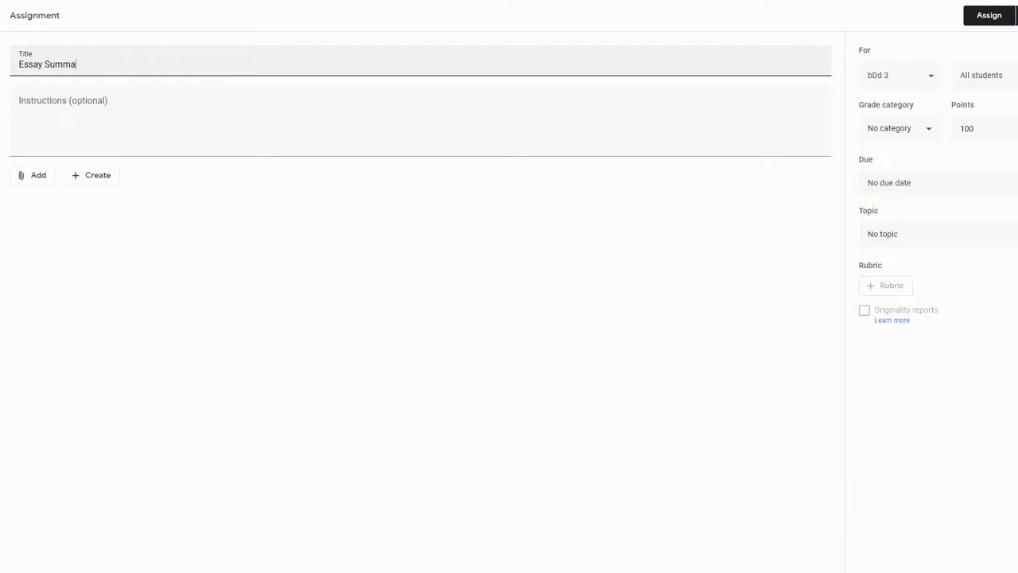
type("rizing Mice and Men")
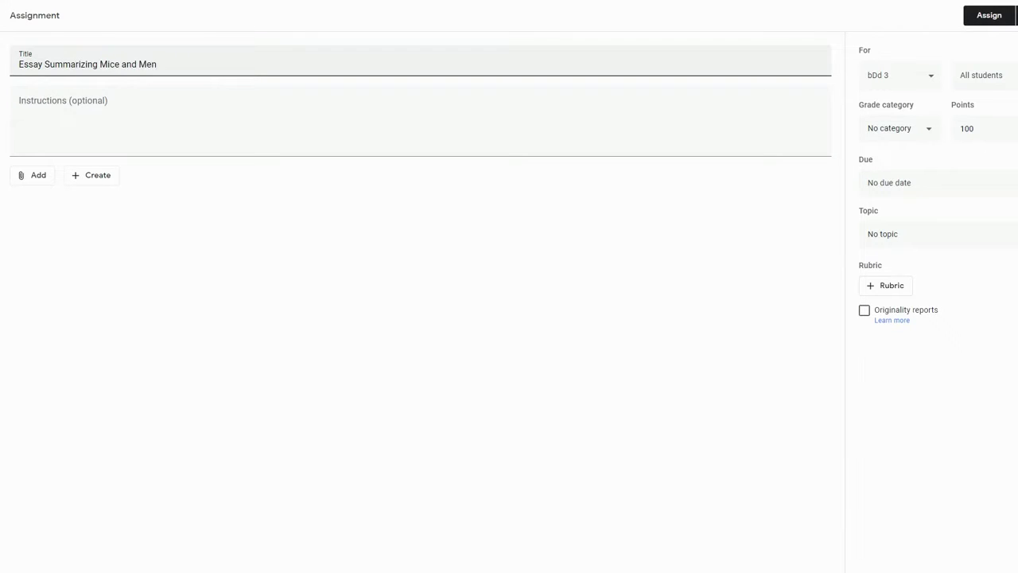
- Enter the instructions "Please create a Google doc where you will type your essay on the main points of Mice and Men. Be sure to include....."
key("Tab")
type("Pl")
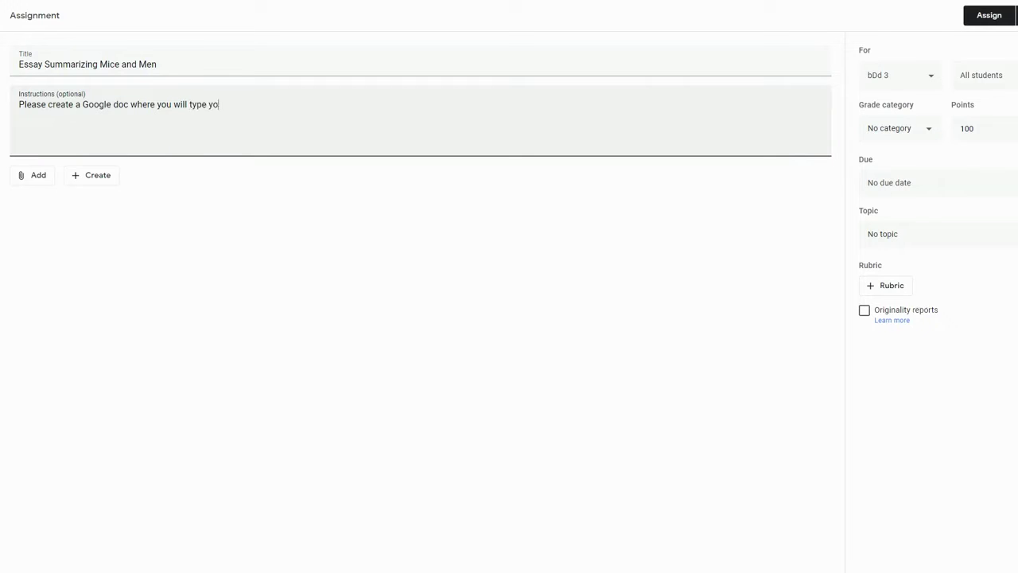
type(" the main points of Mice and")
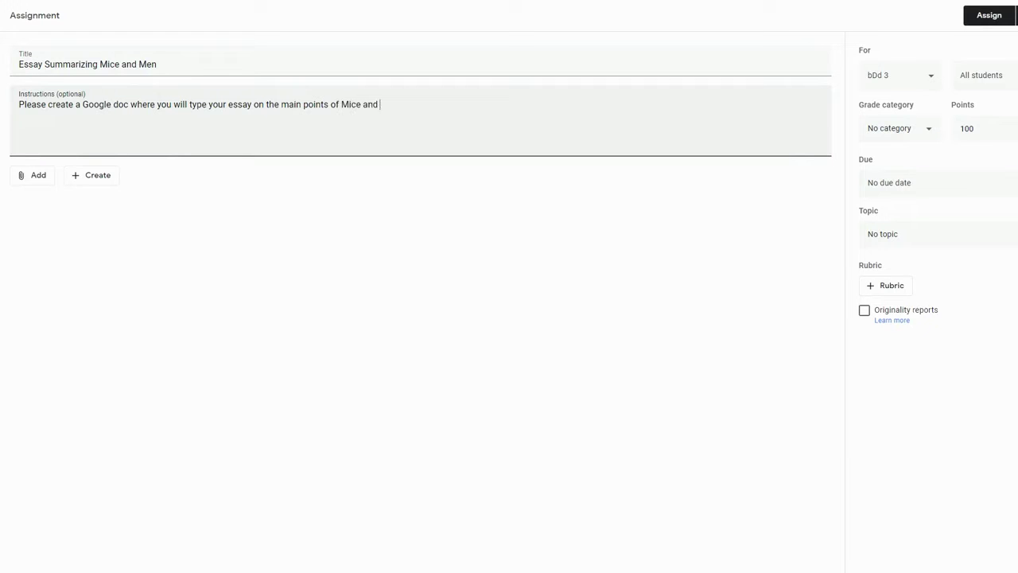
type("....")
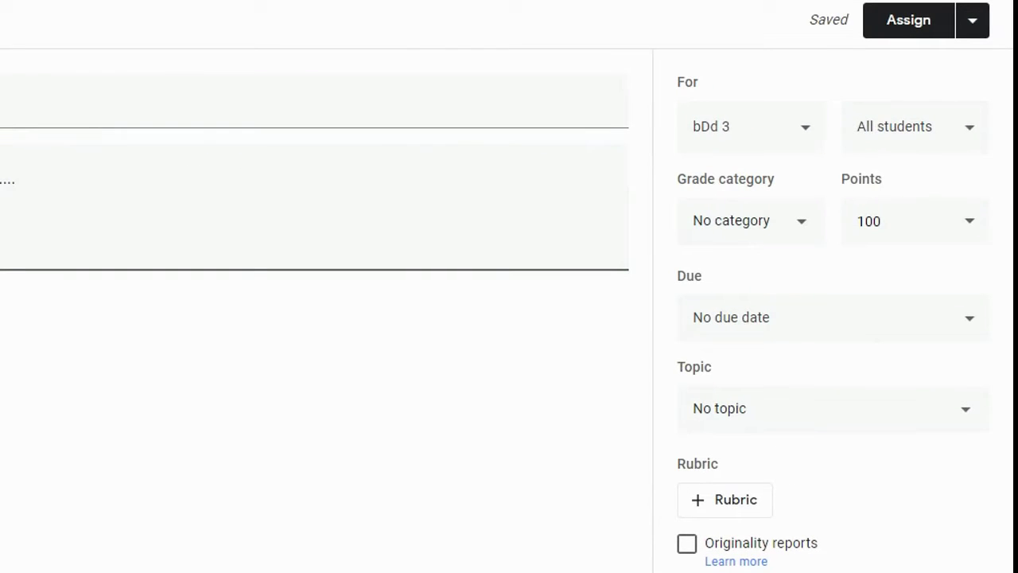
- Add the Spring Institute 2018-19 class and the PVHS- Jan 14, 2019 Google Classroom class to the assignment's recipients
left_click(811, 144)
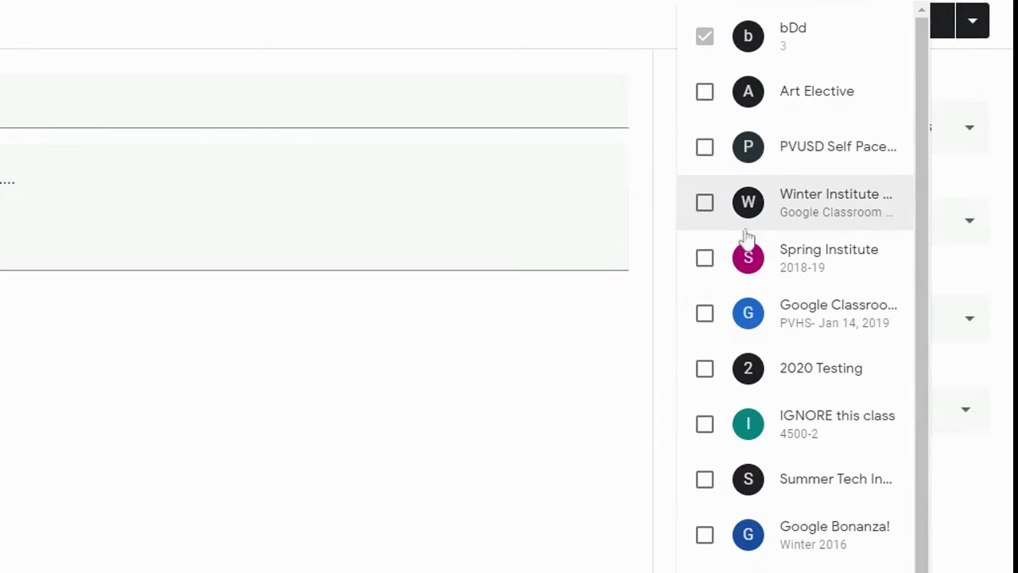
left_click(706, 317)
left_click(704, 262)
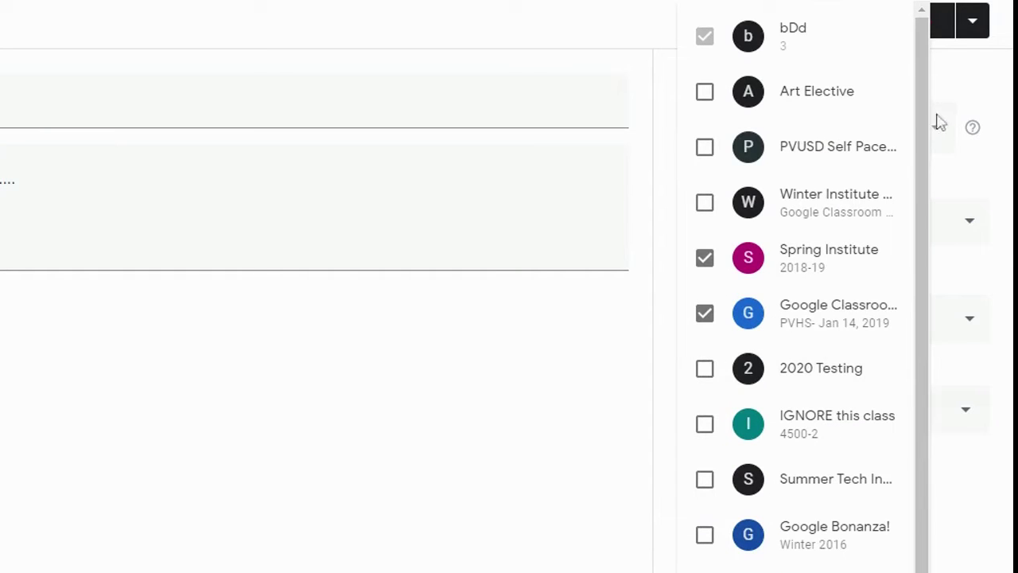
left_click(953, 91)
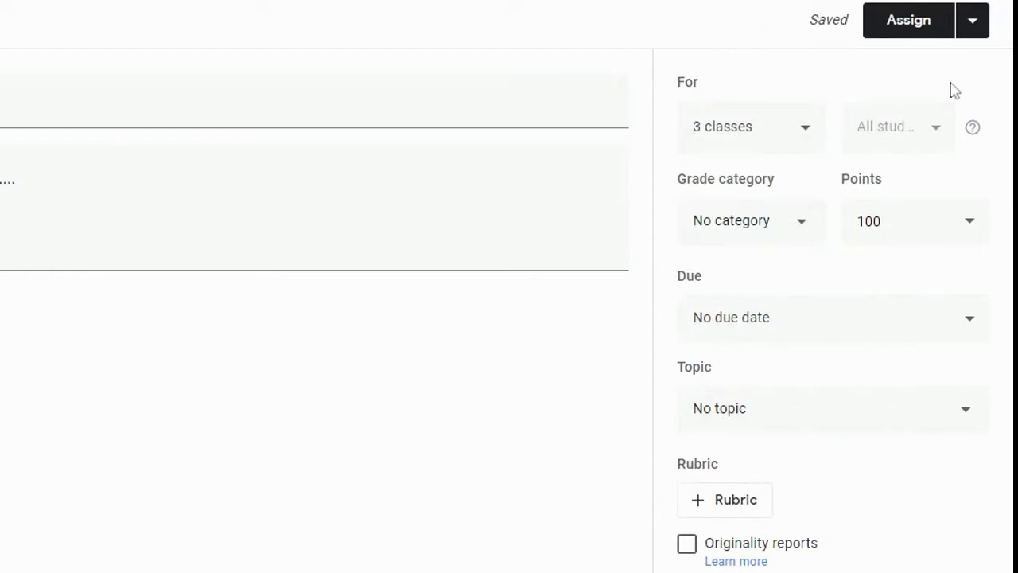
- Remove the Spring Institute and PVHS- Jan 14, 2019 classes so the assignment goes only to bDd 3
left_click(812, 141)
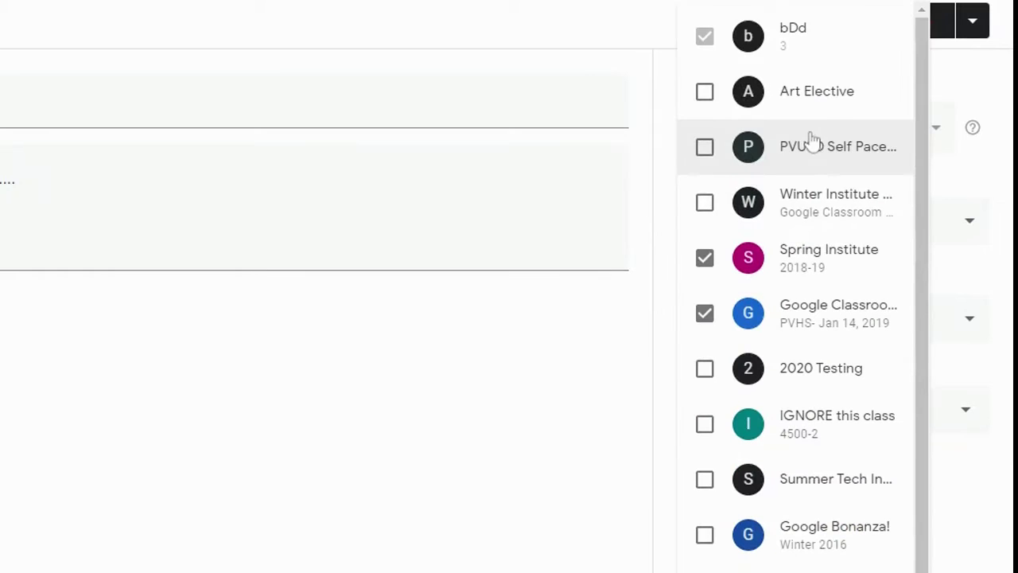
left_click(707, 261)
left_click(704, 314)
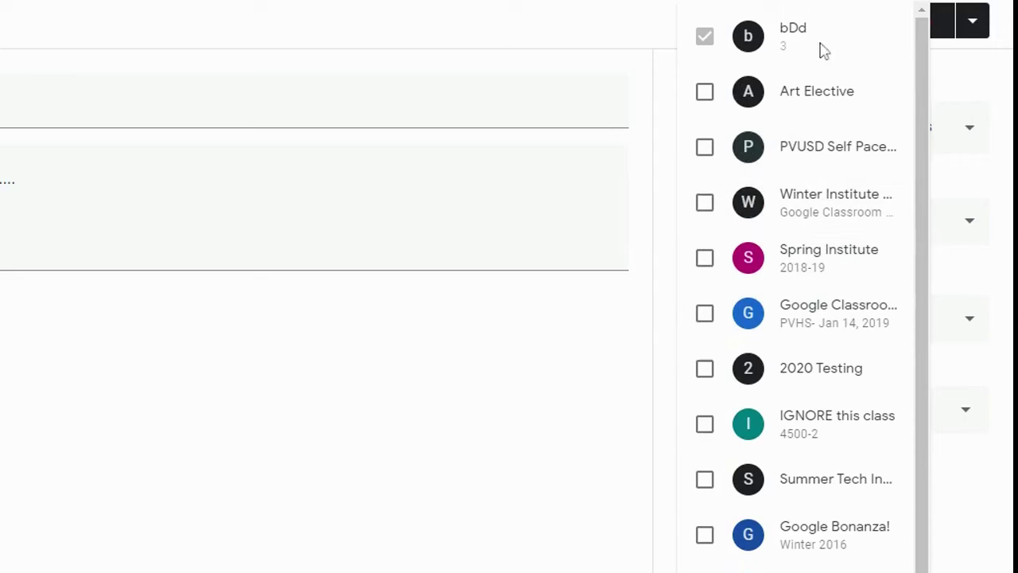
left_click(962, 74)
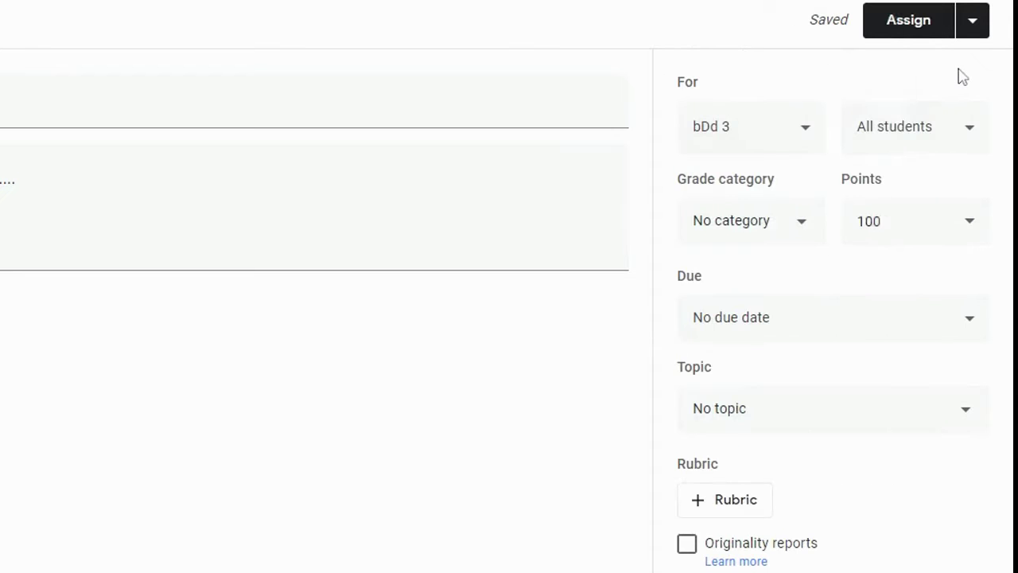
- Exclude the first listed student, test student and test2 student from the assignment, and restore the recipients to all students
left_click(953, 137)
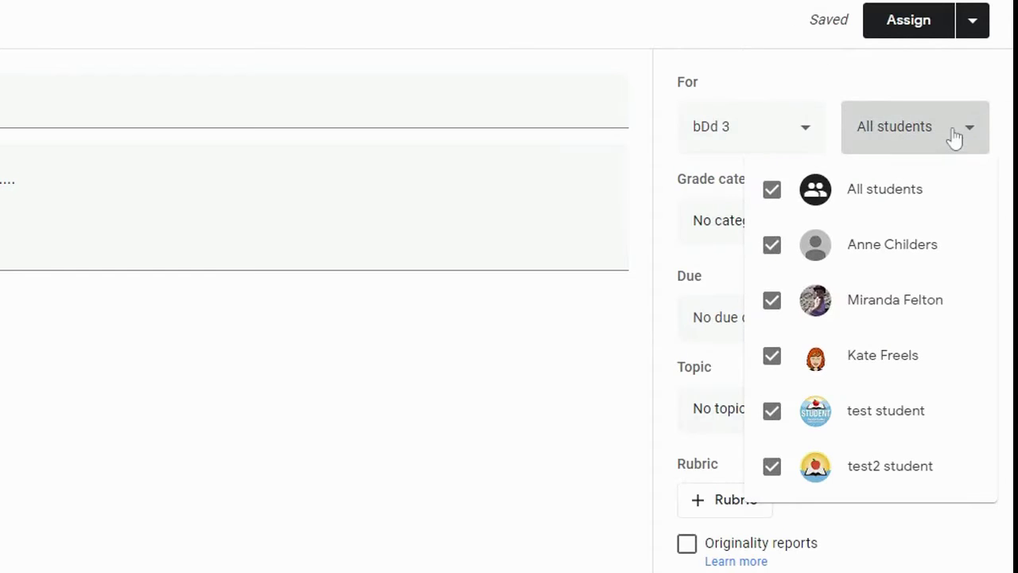
left_click(770, 251)
left_click(774, 416)
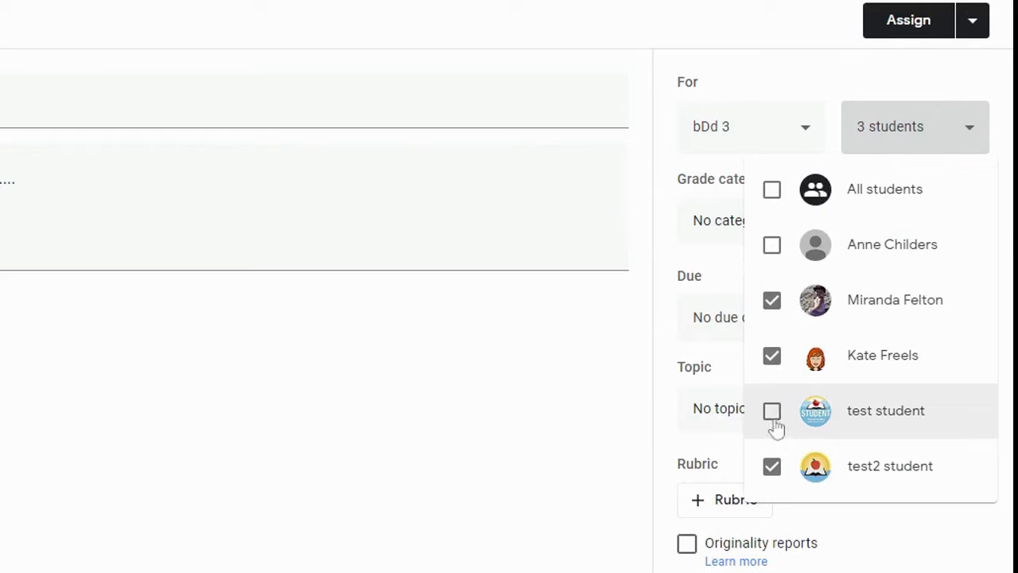
left_click(772, 467)
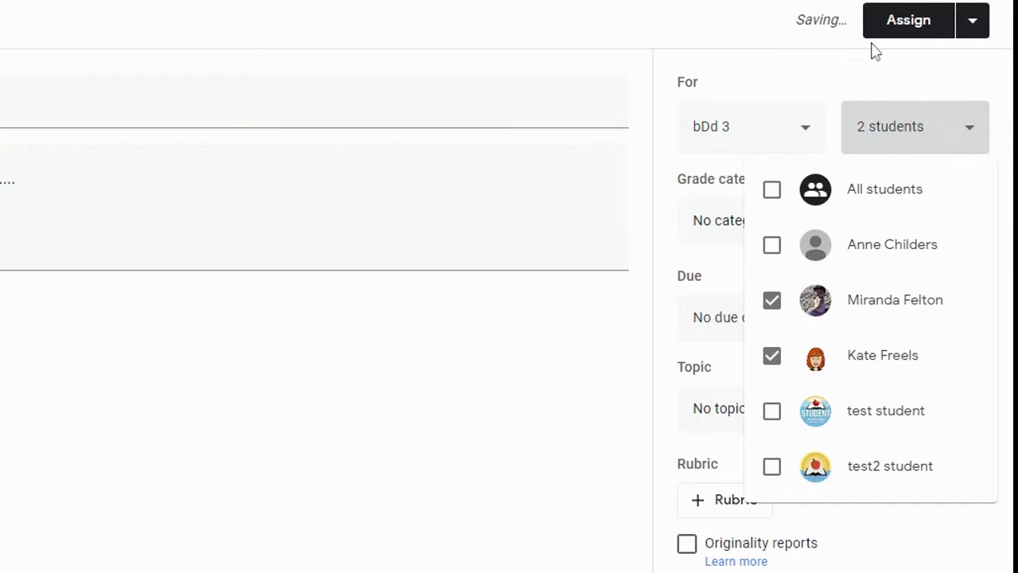
left_click(772, 195)
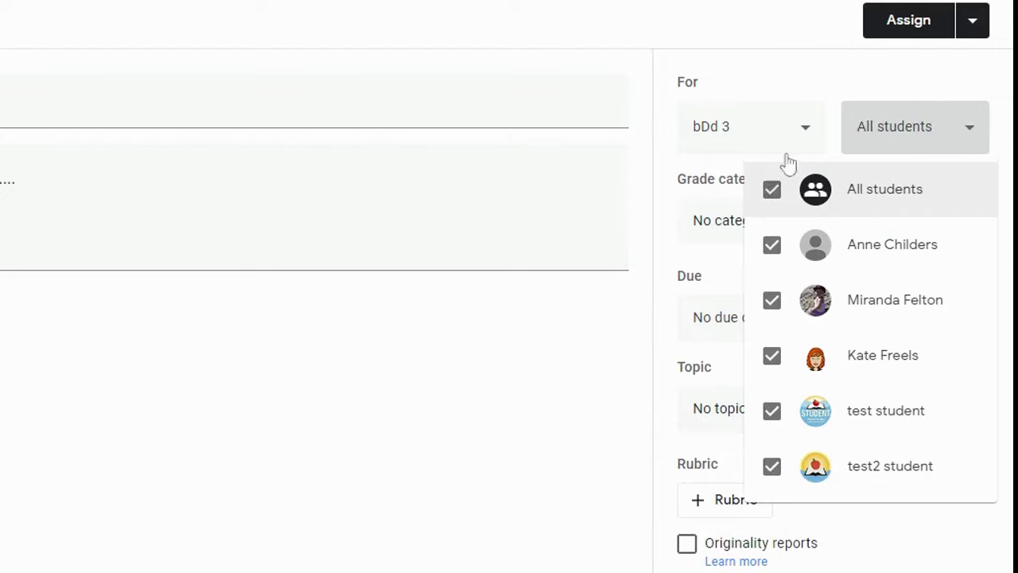
left_click(836, 70)
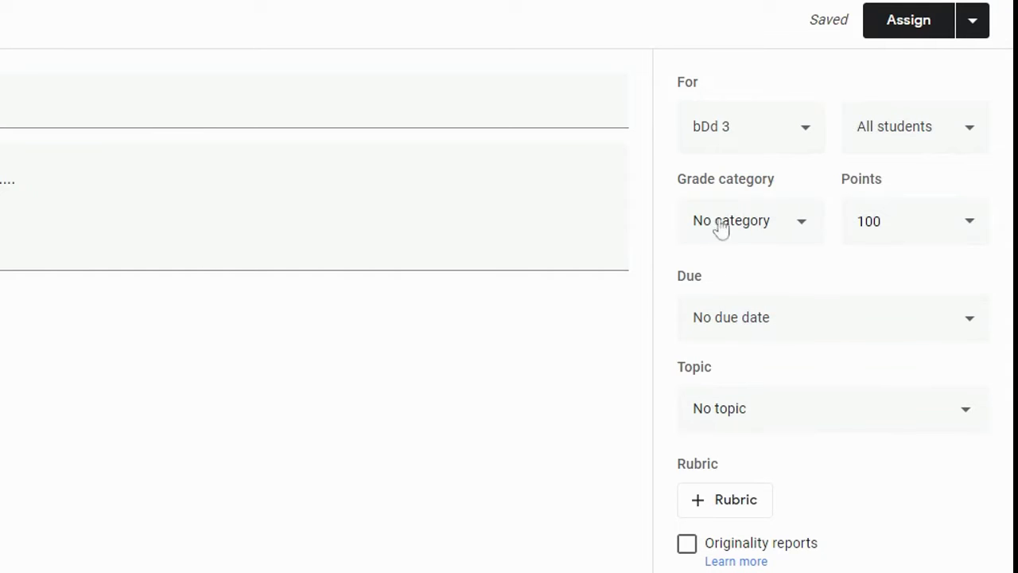
- Set the assignment's due date to Mar 20, 2020 with no due time
left_click(817, 322)
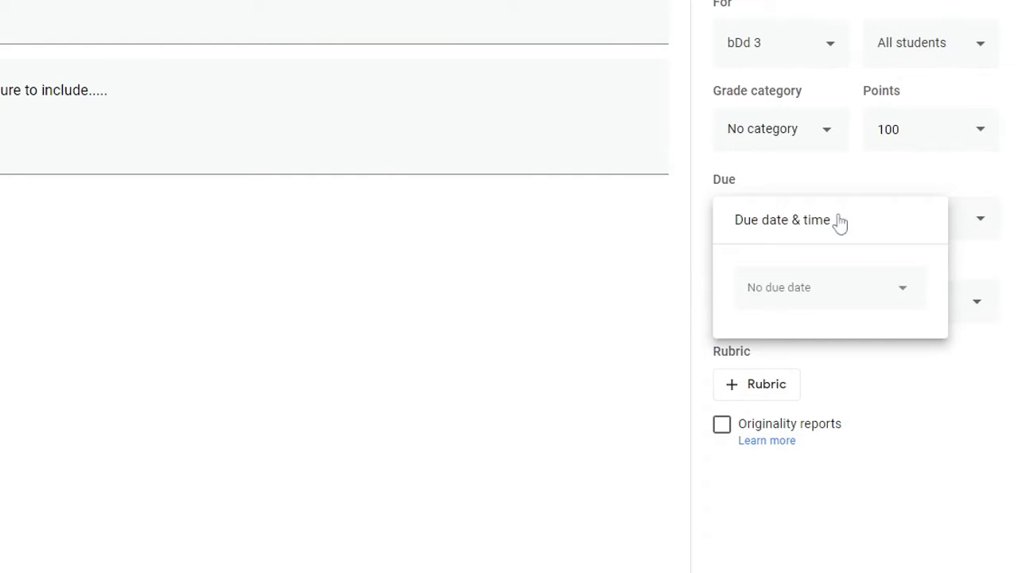
left_click(775, 295)
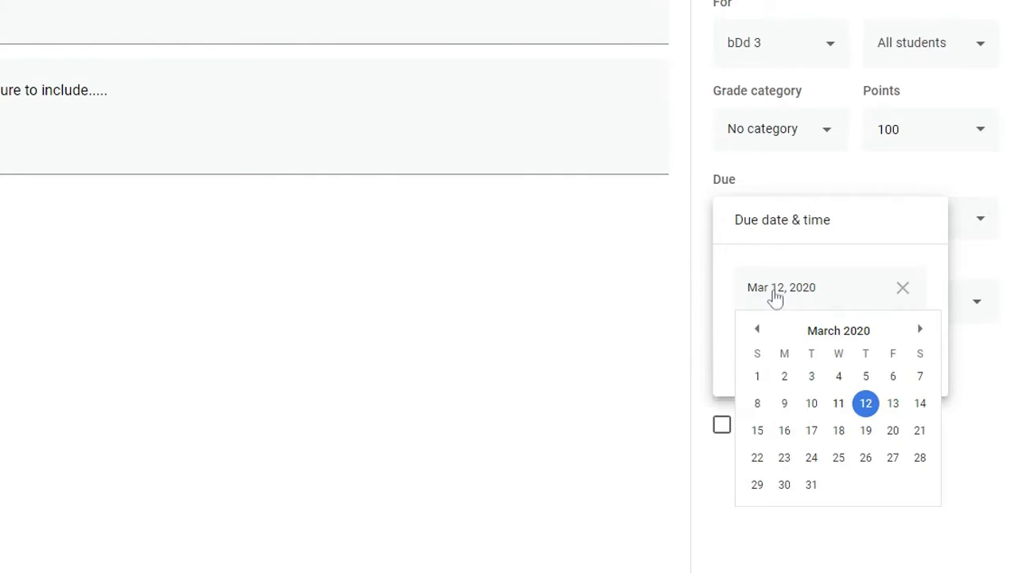
left_click(895, 436)
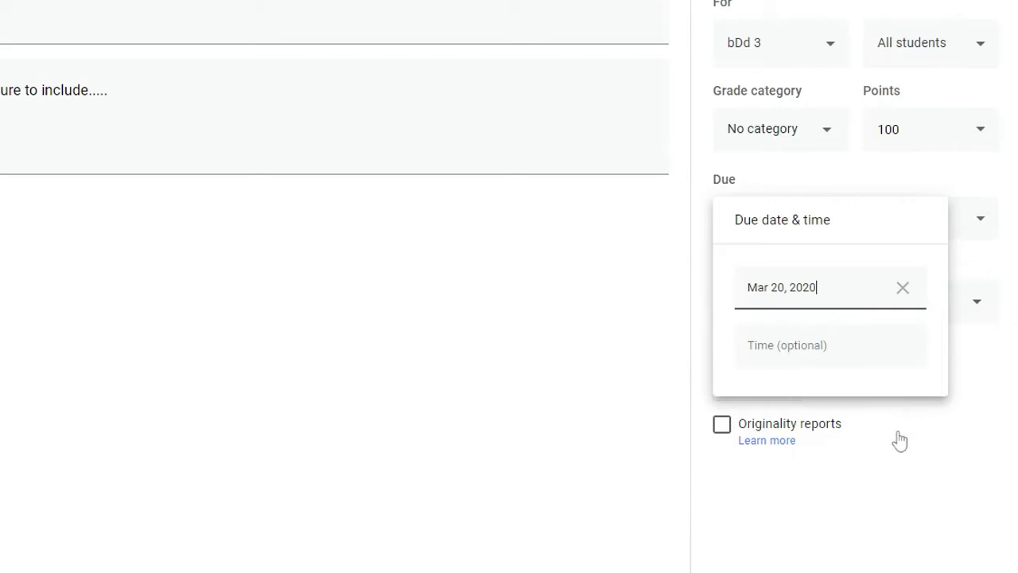
left_click(798, 356)
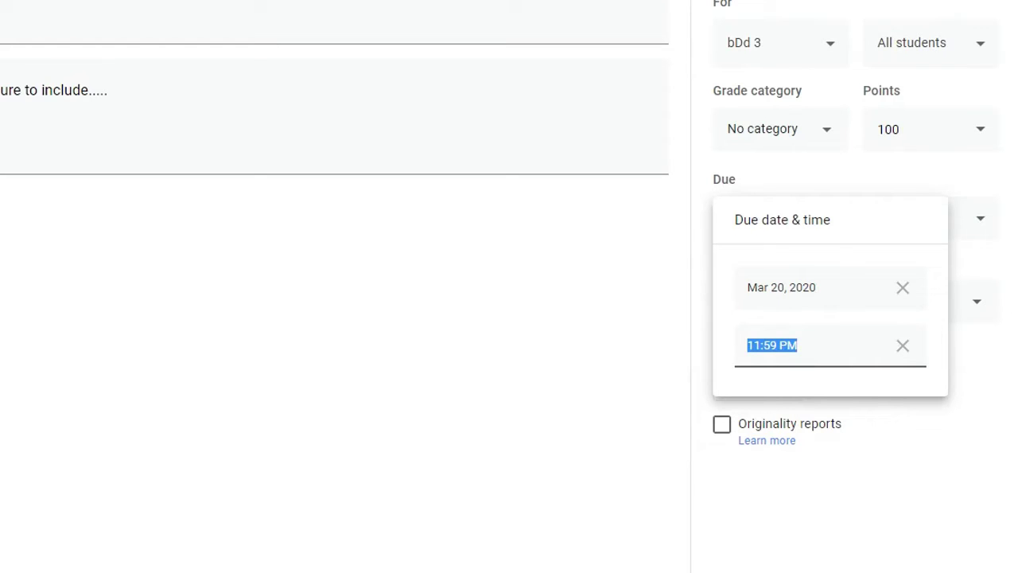
left_click(902, 350)
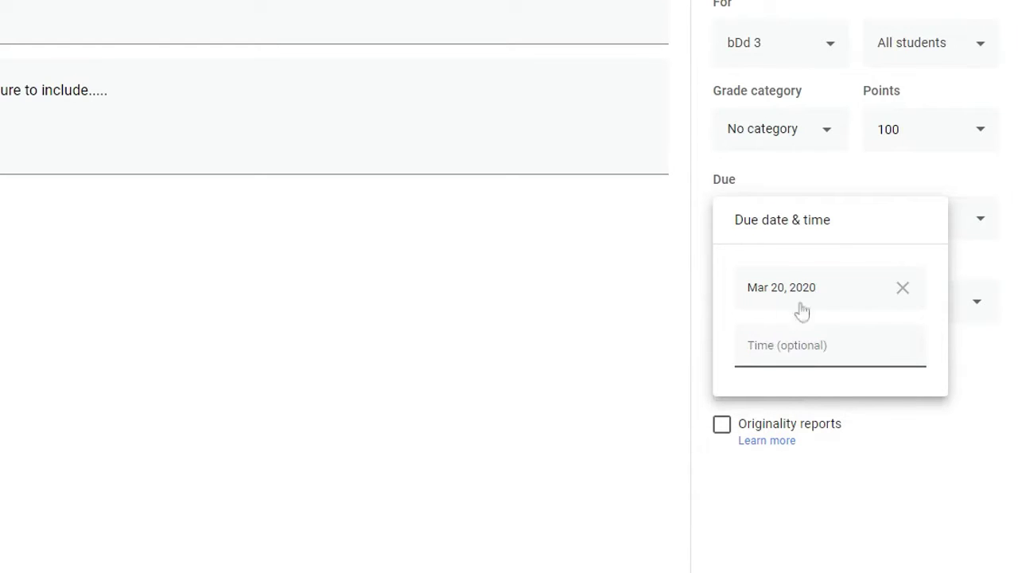
left_click(878, 182)
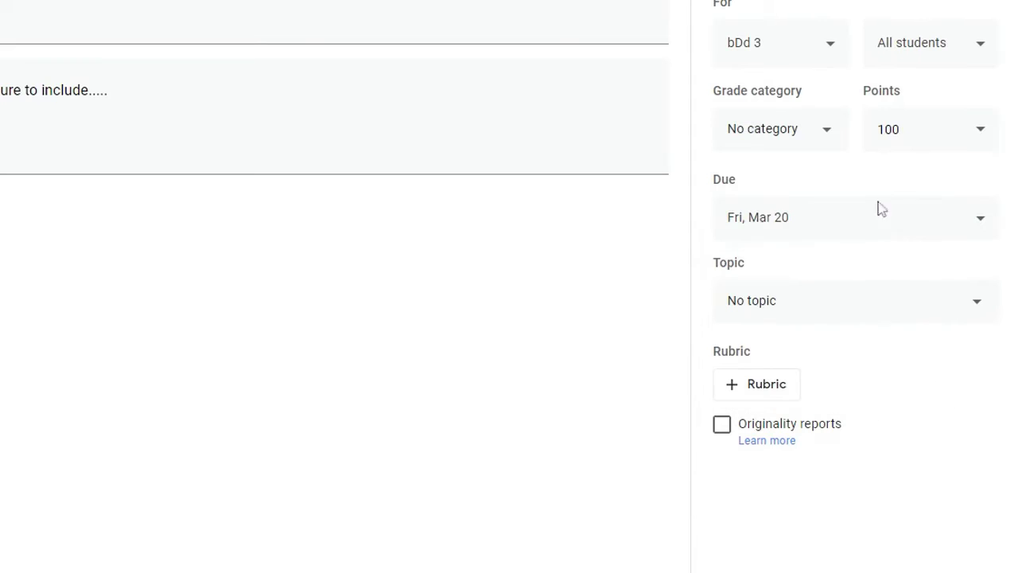
- File the assignment under the Literature- novel study topic and assign it to the class
left_click(858, 310)
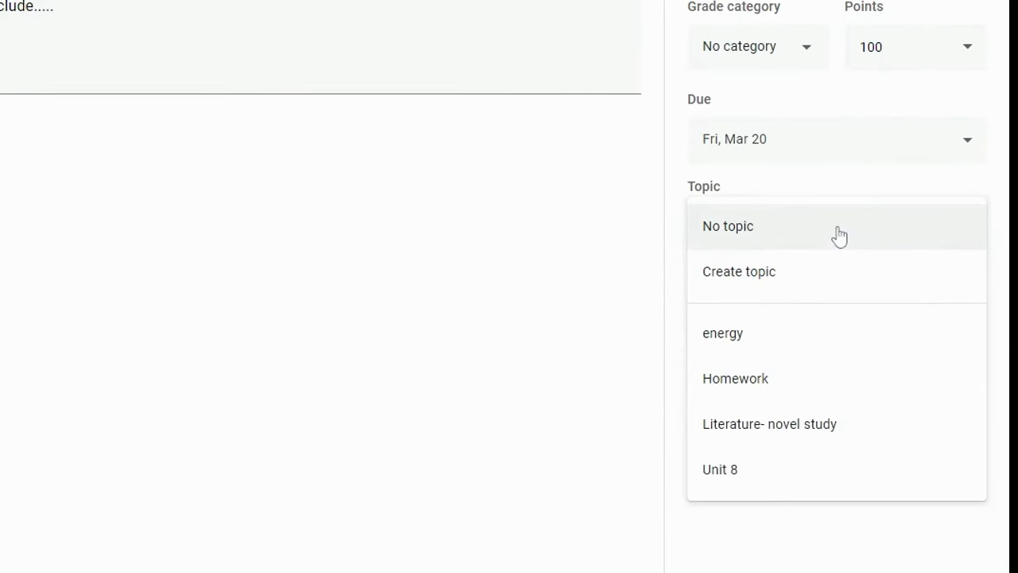
left_click(843, 438)
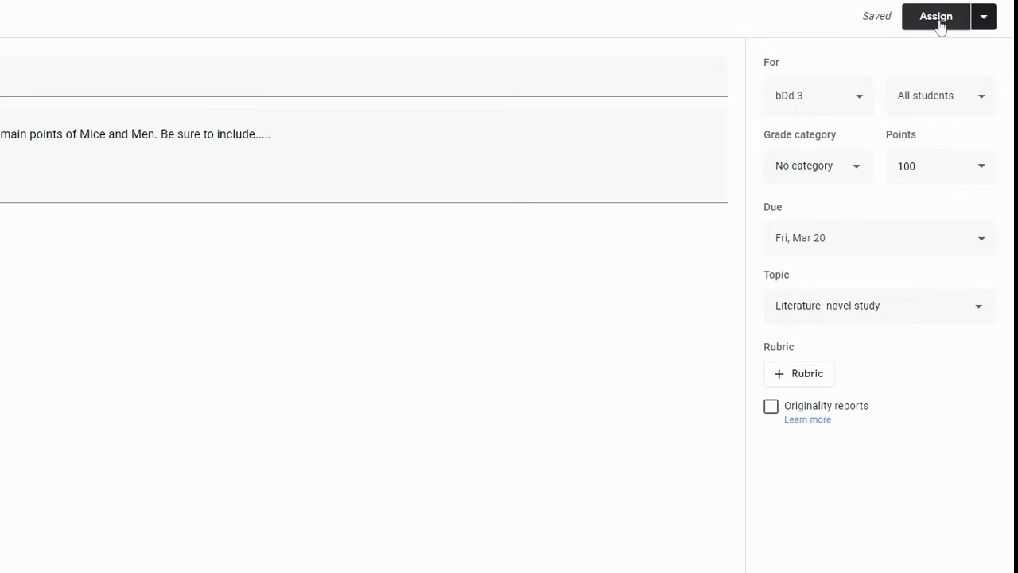
left_click(986, 19)
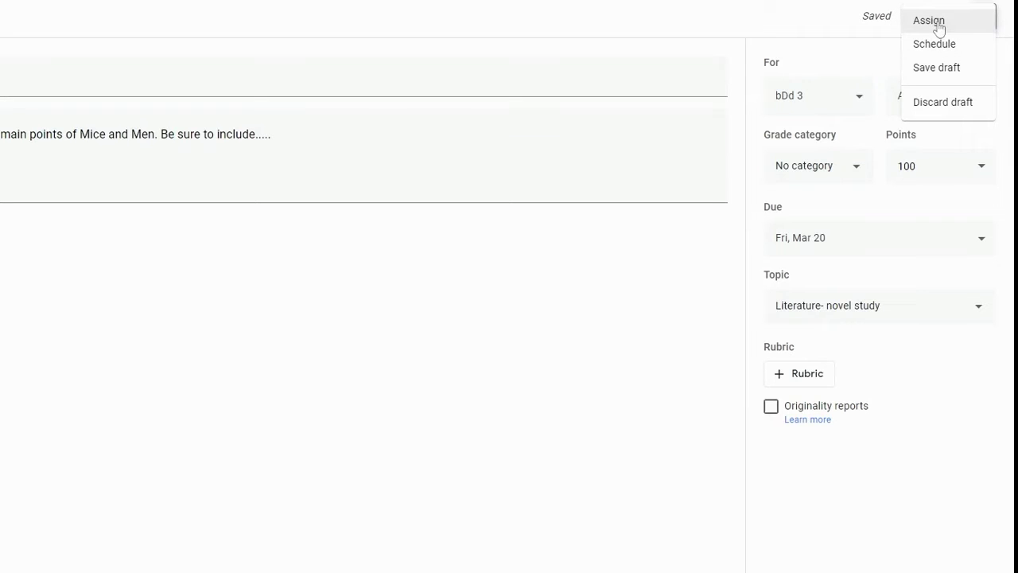
left_click(939, 24)
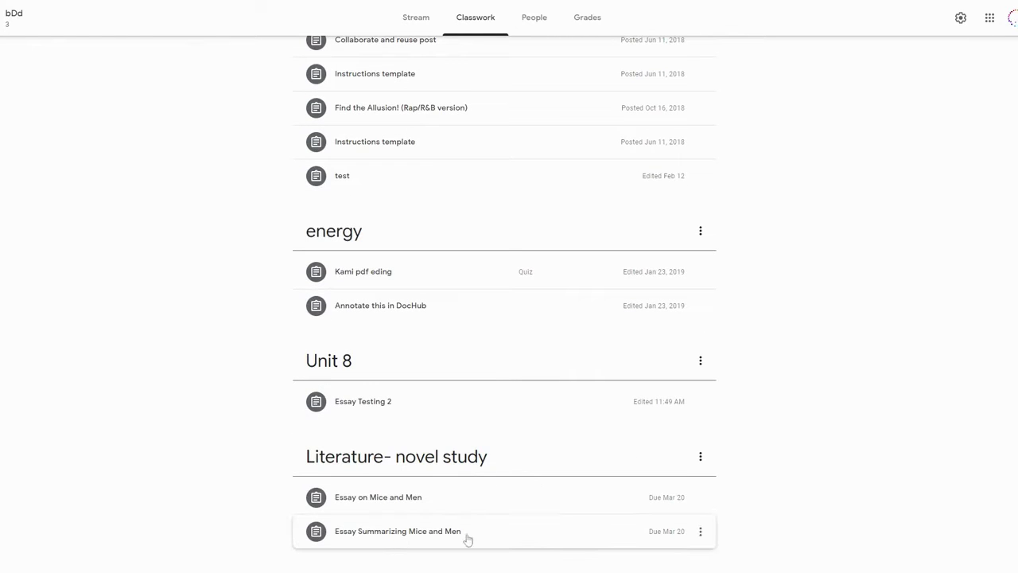
- In the Literature- novel study topic, edit Essay Summarizing Mice and Men so its instructions end with "information on characters, andknandlnadn", and save
scroll(788, 488, "up", 15)
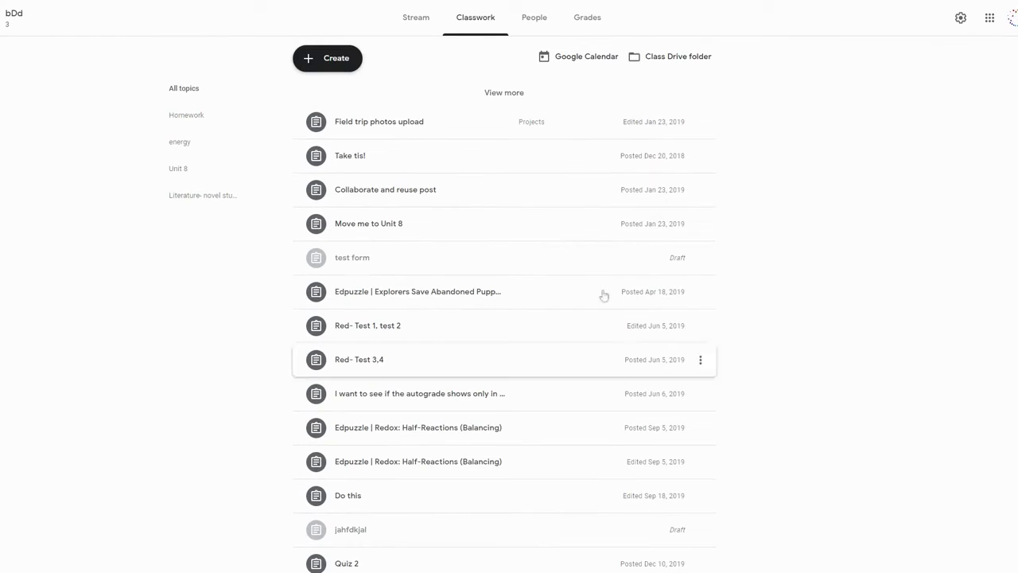
left_click(181, 199)
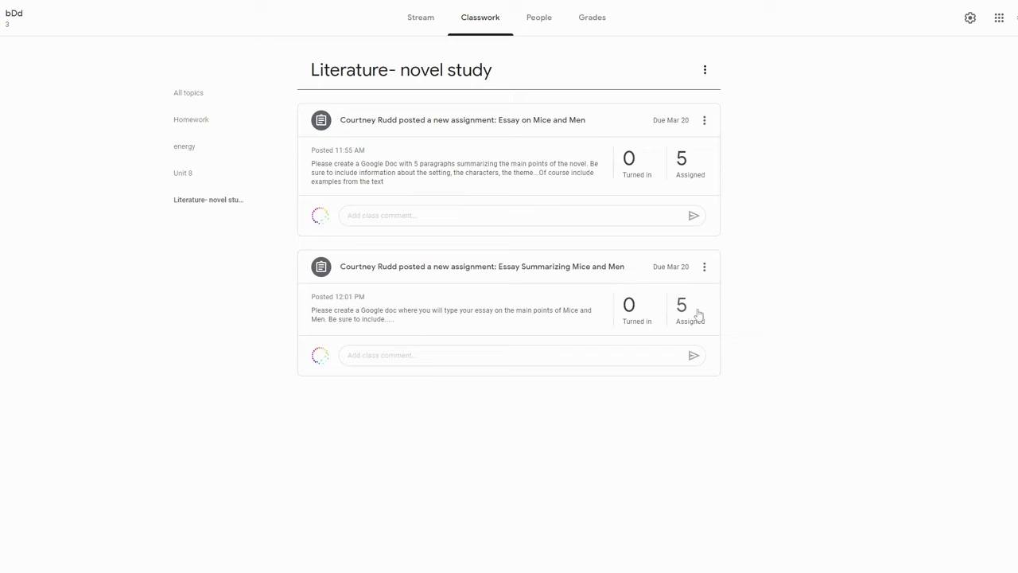
left_click(704, 268)
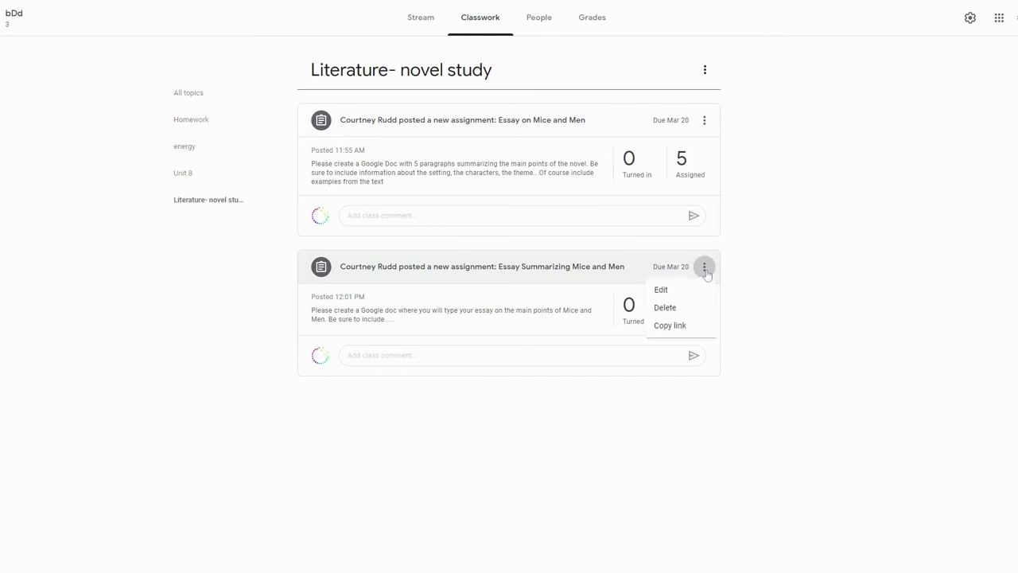
left_click(660, 291)
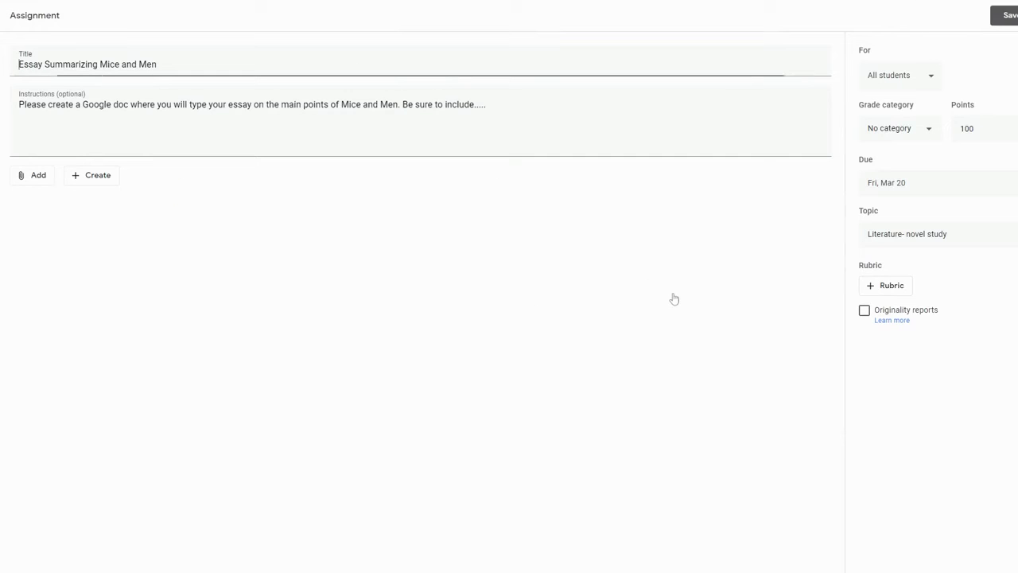
left_click(816, 145)
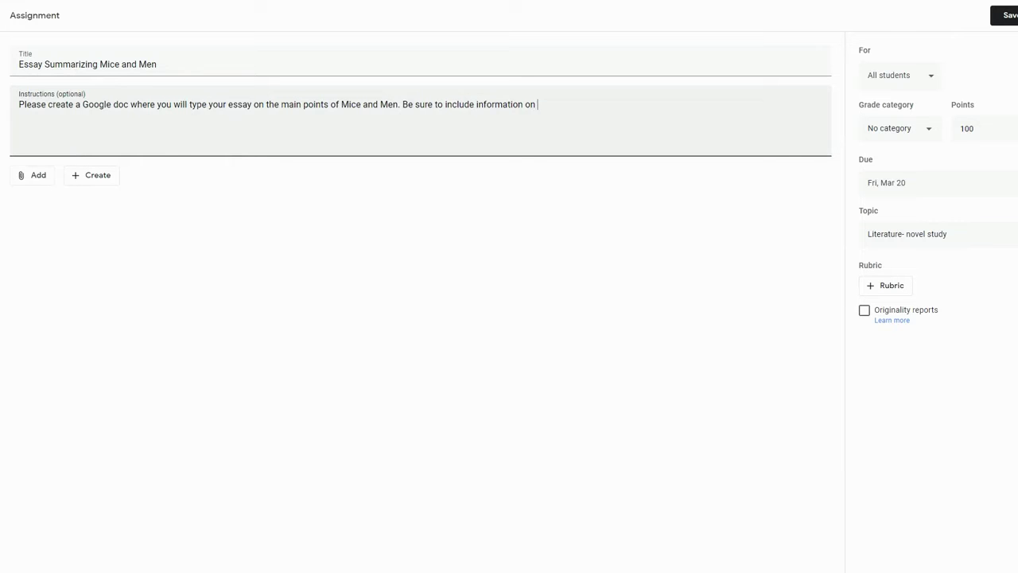
type("cters, andknandlnadn")
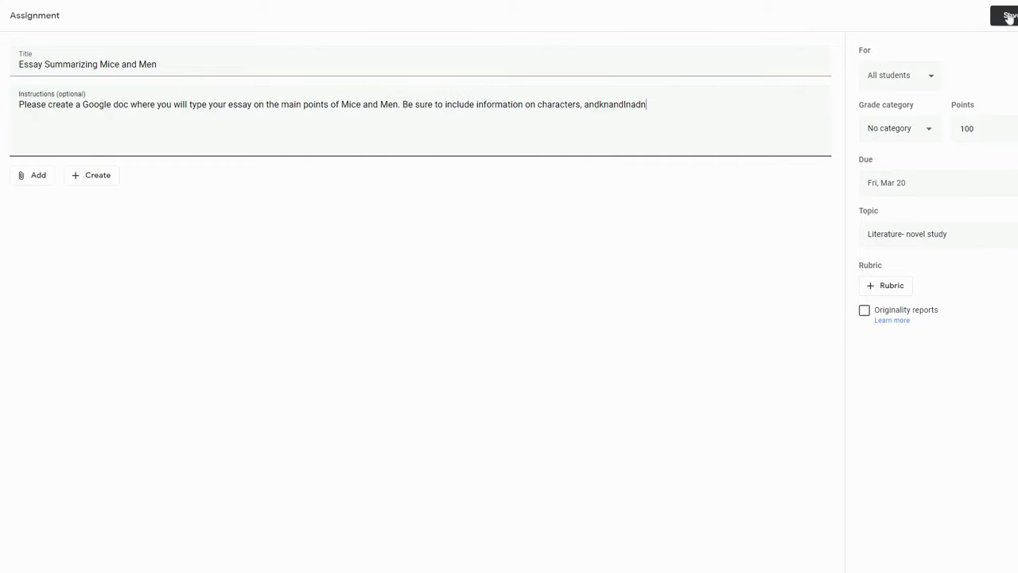
left_click(1006, 16)
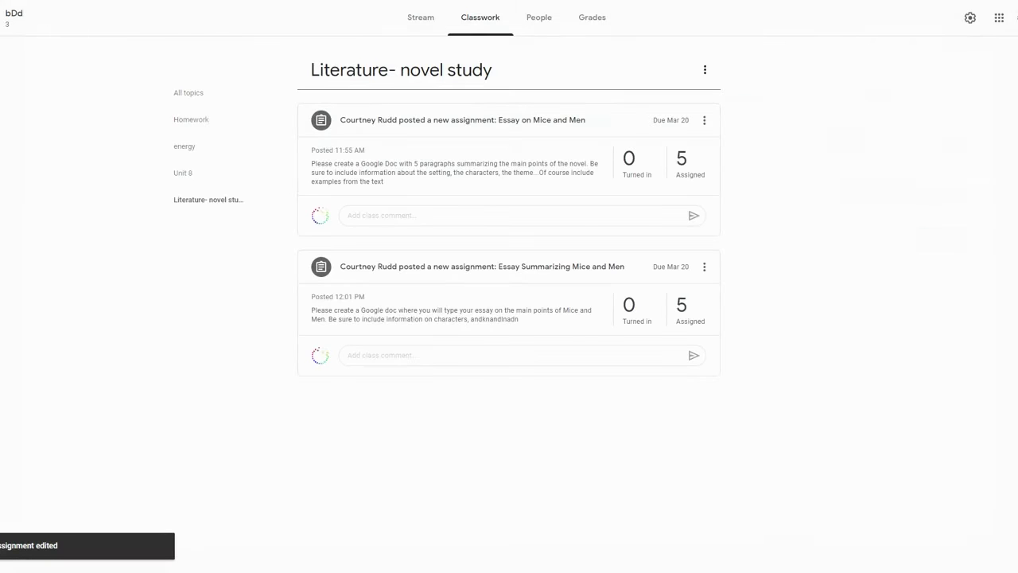
- As a student in the bDd class, open Essay Summarizing Mice and Men and create a new Google Docs document as the work
left_click(422, 22)
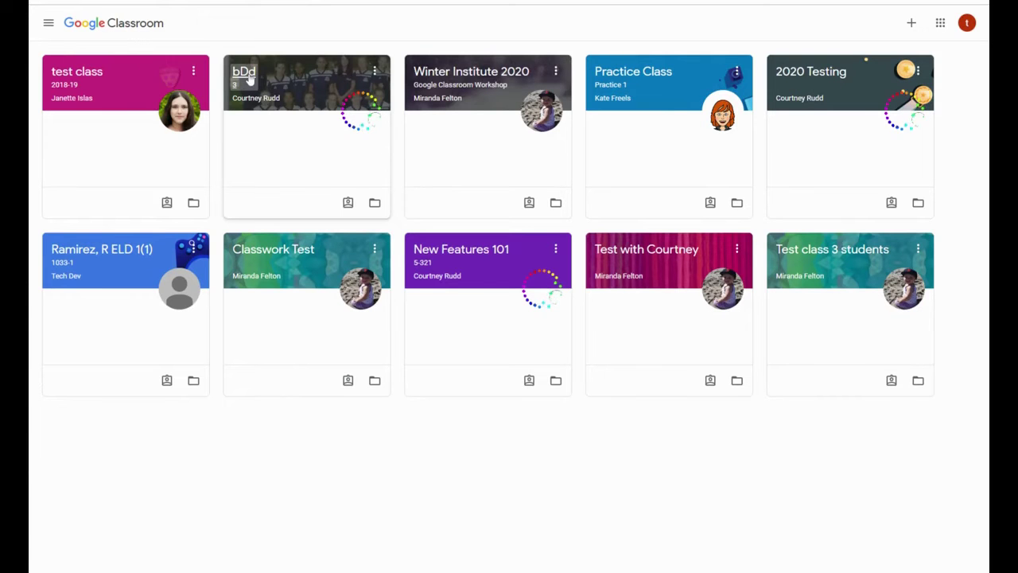
left_click(250, 79)
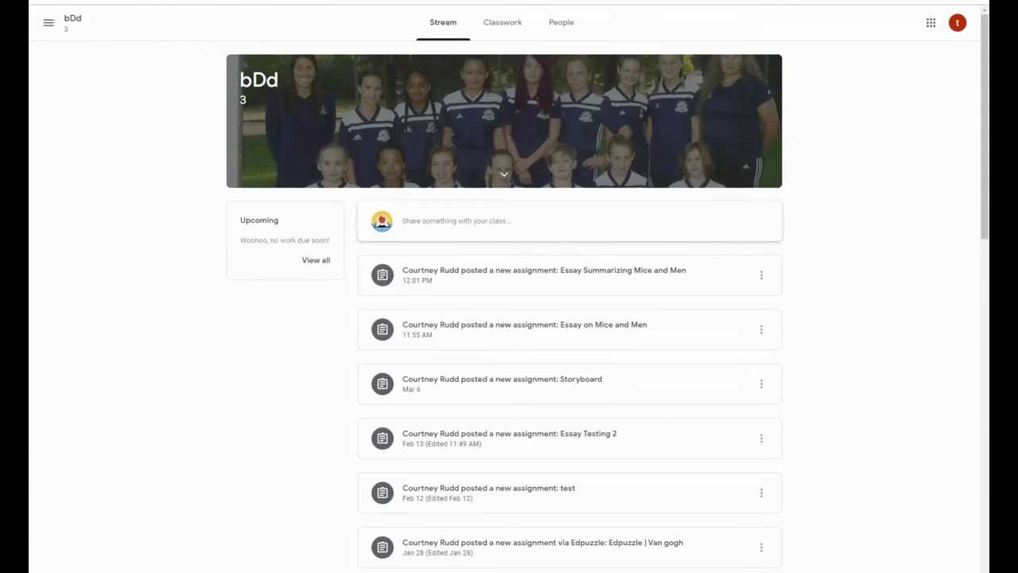
left_click(460, 278)
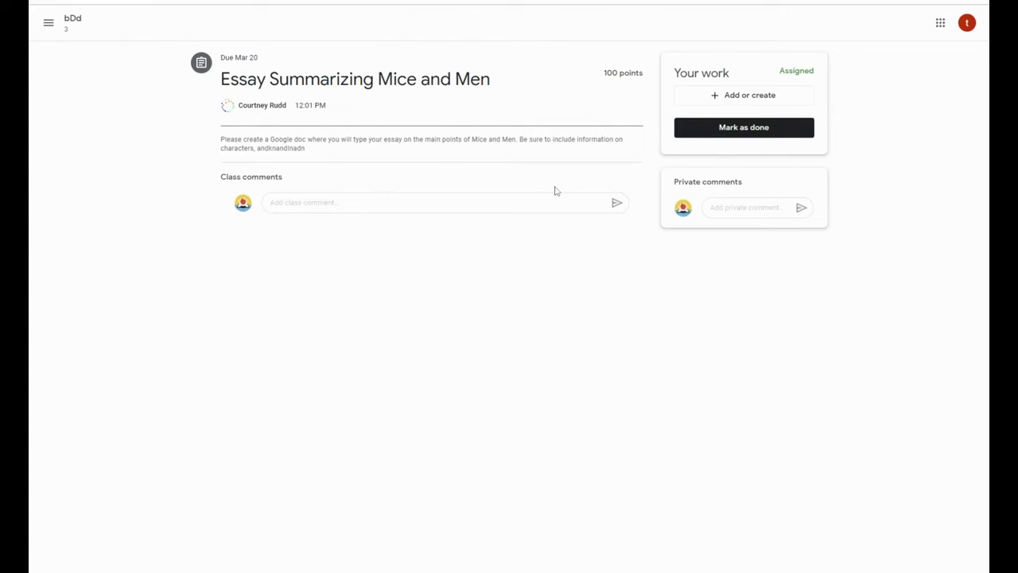
left_click(753, 96)
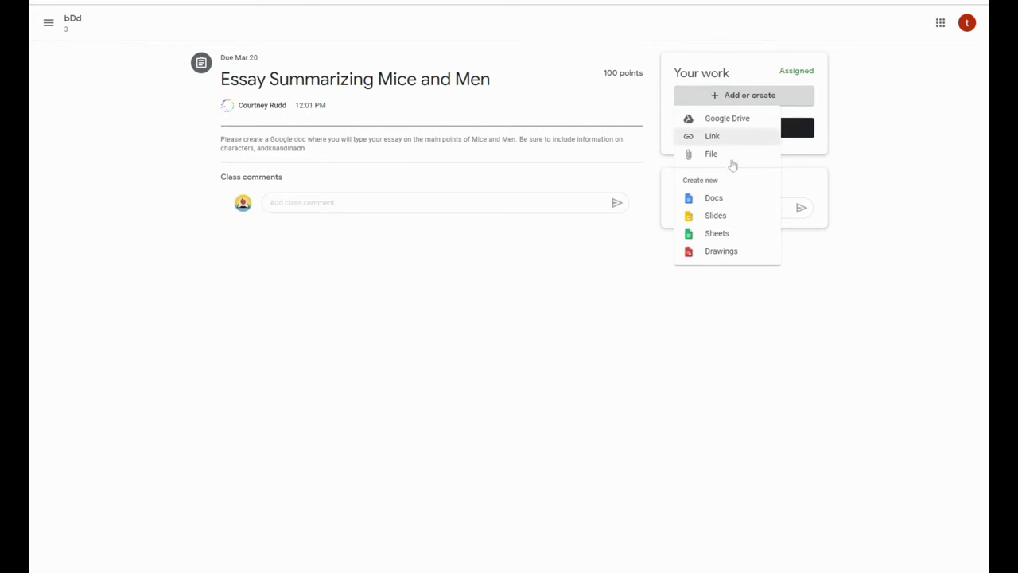
left_click(723, 205)
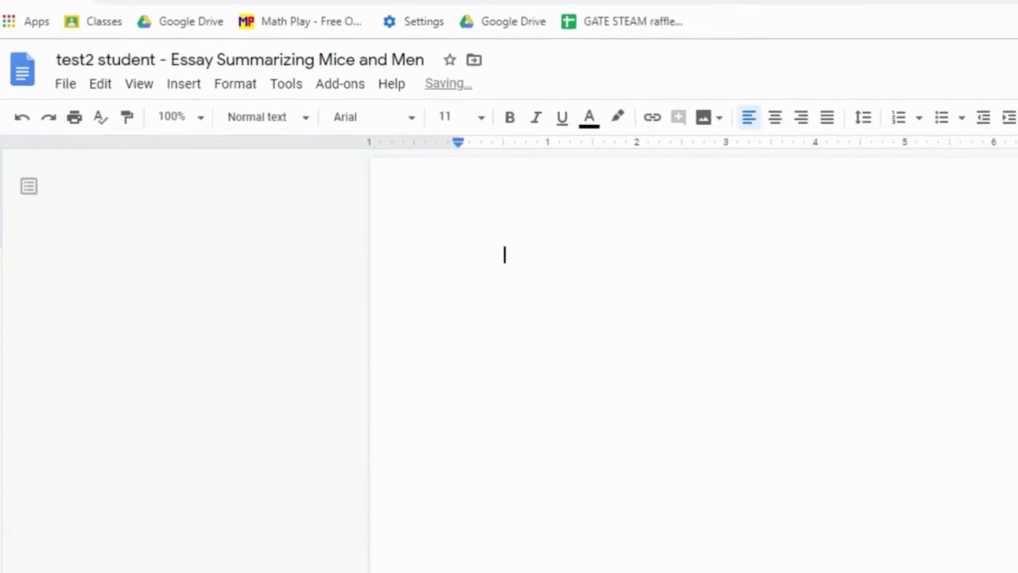
- Begin the essay document with "In the essay, Of Mice and Men" and turn it in for the assignment
type("In the essay")
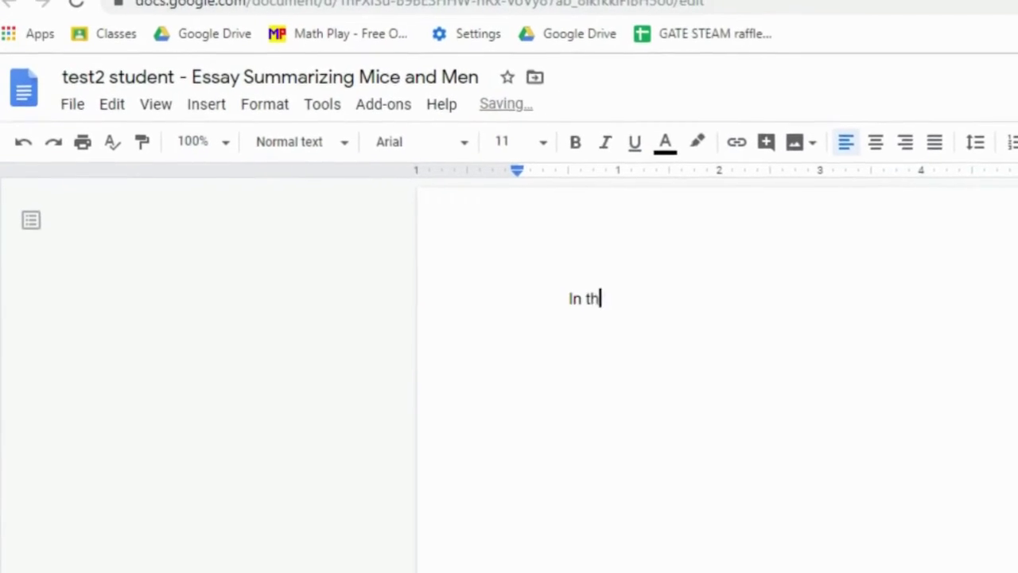
type(", M")
key("BackSpace")
type("Of Mice an")
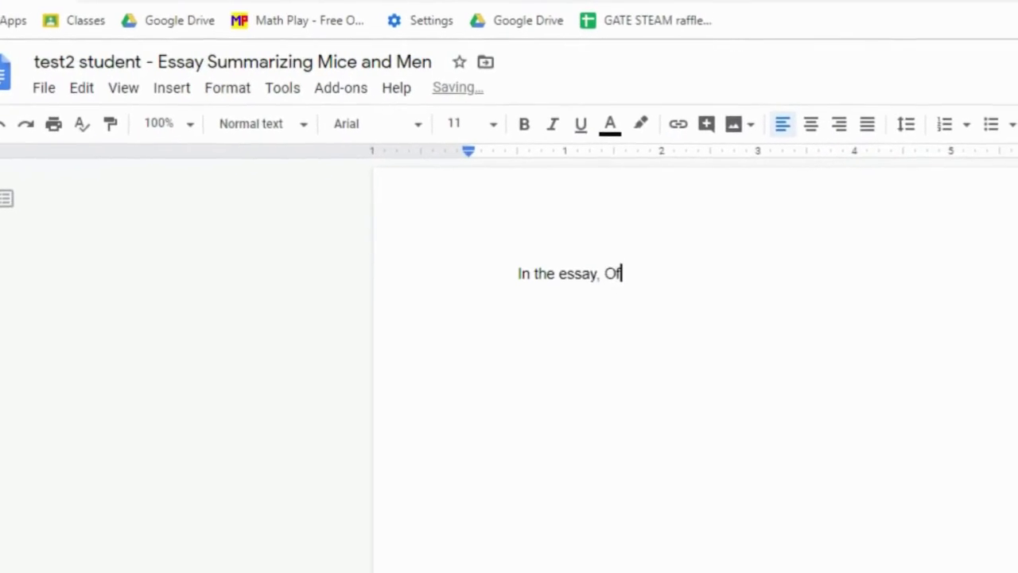
type("d M")
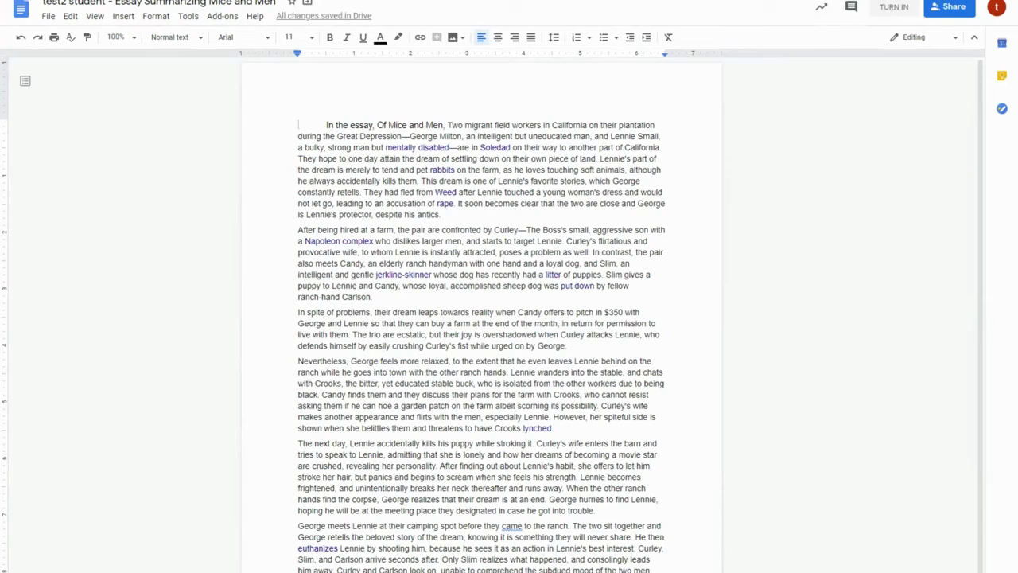
left_click(893, 8)
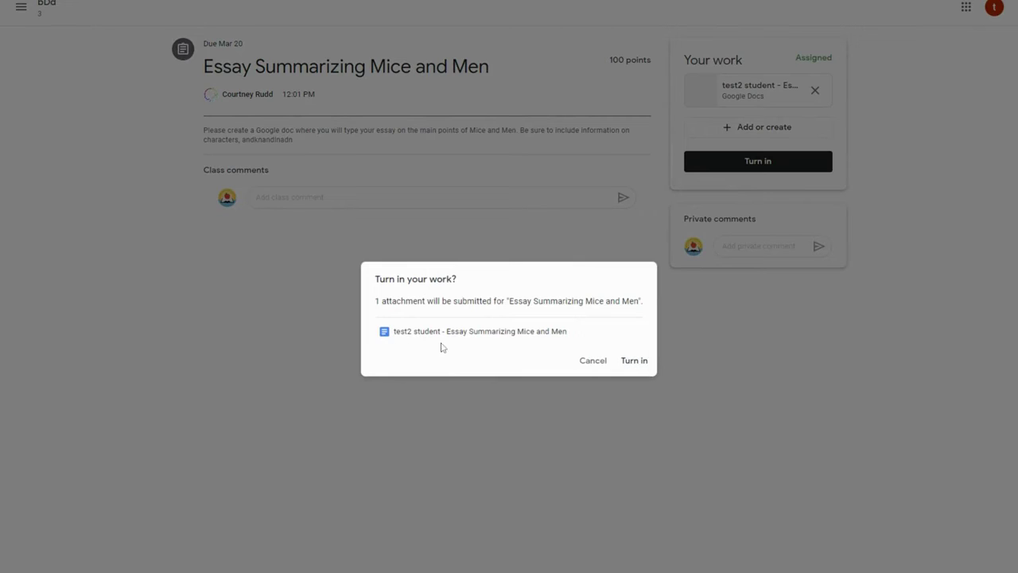
left_click(634, 361)
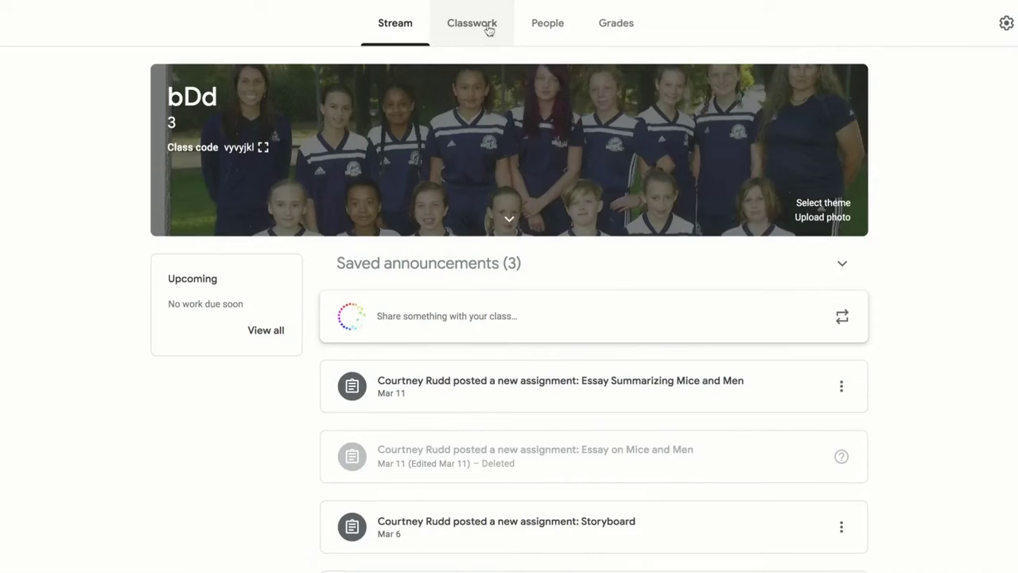
- As the teacher, open the submissions for Essay Summarizing Mice and Men, advance to the next student's essay and check the student list
left_click(490, 394)
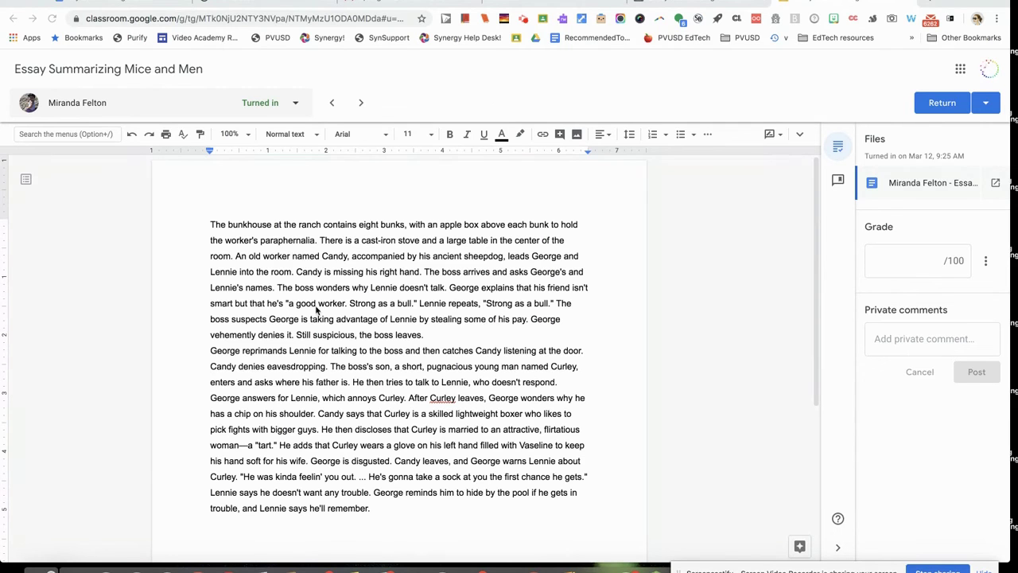
left_click(362, 104)
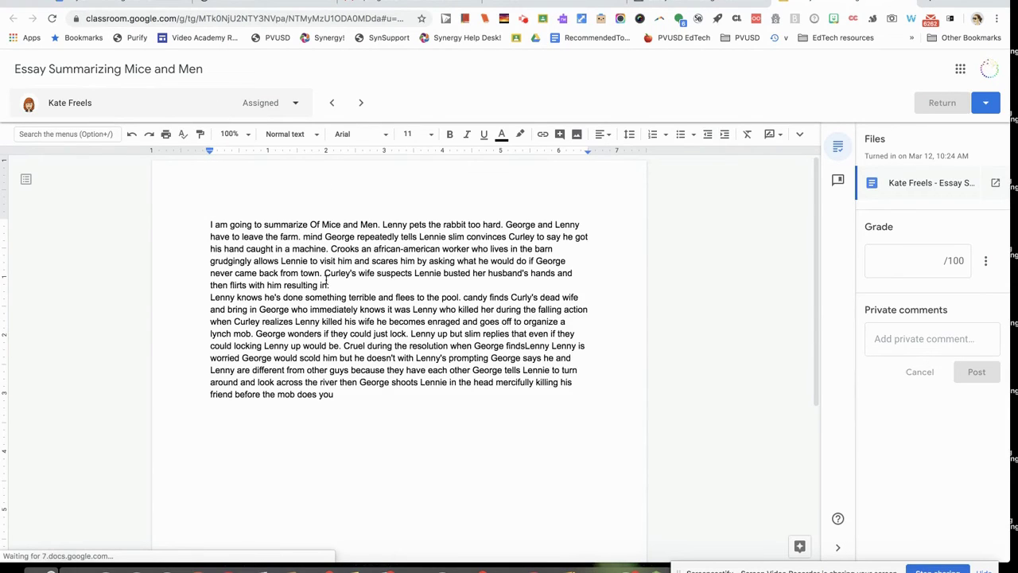
left_click(296, 106)
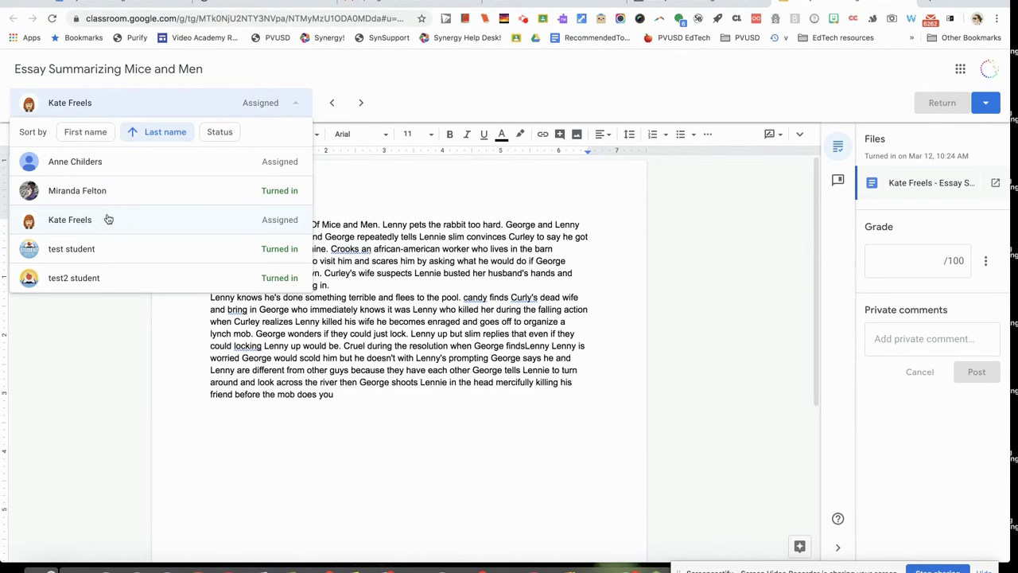
left_click(461, 395)
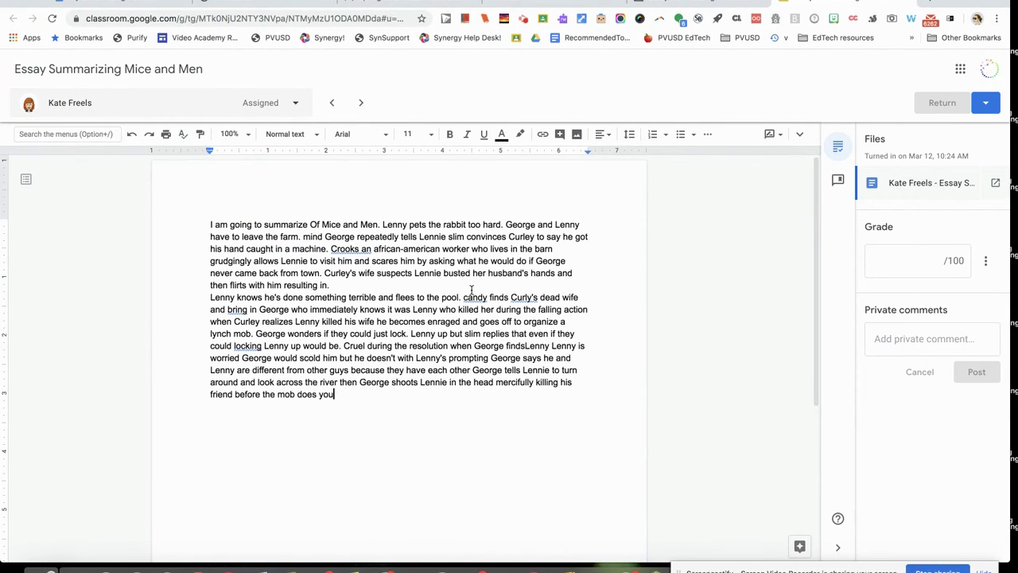
- Add the comment "Watch your capitalization and grammar" to the words "candy finds Curly's" in the student's essay
left_click_drag(461, 297, 540, 297)
left_click(647, 301)
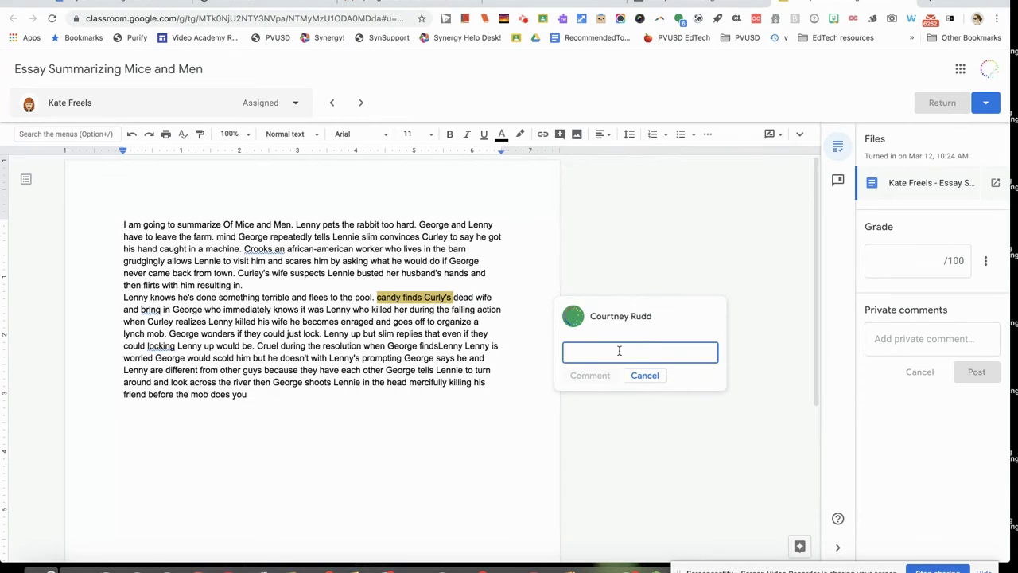
type("Watch your capita")
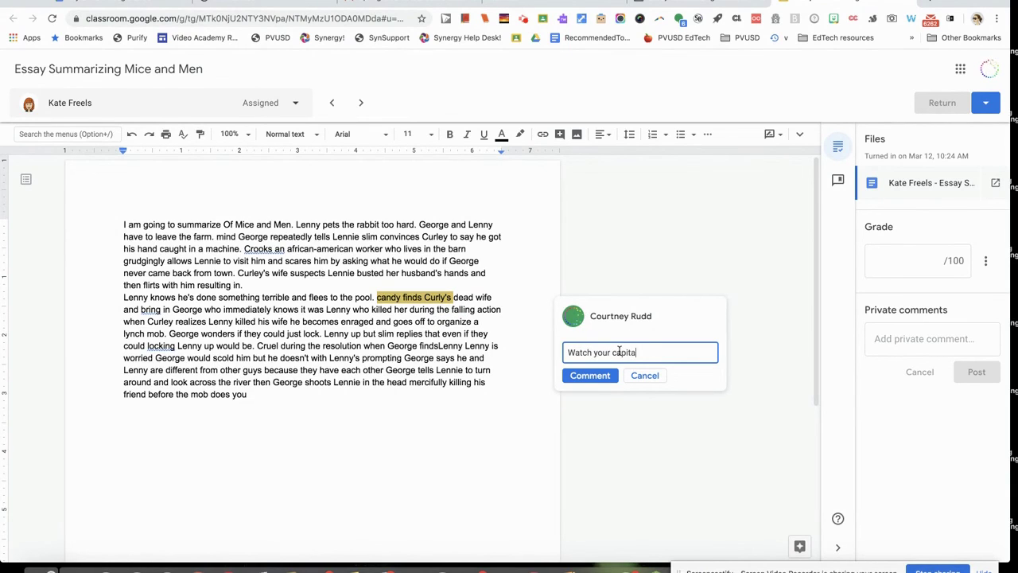
type("lization and grammar")
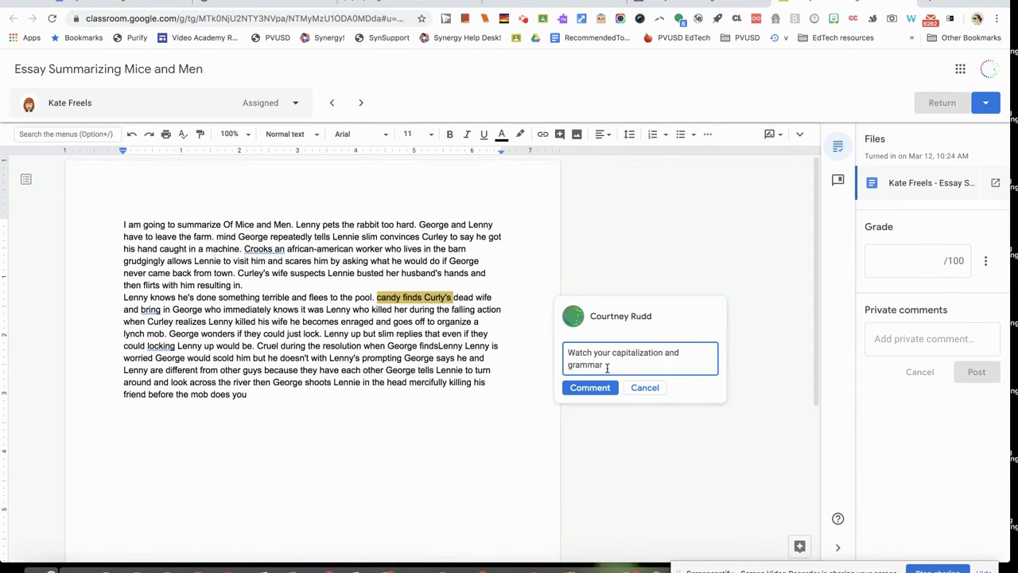
left_click(589, 389)
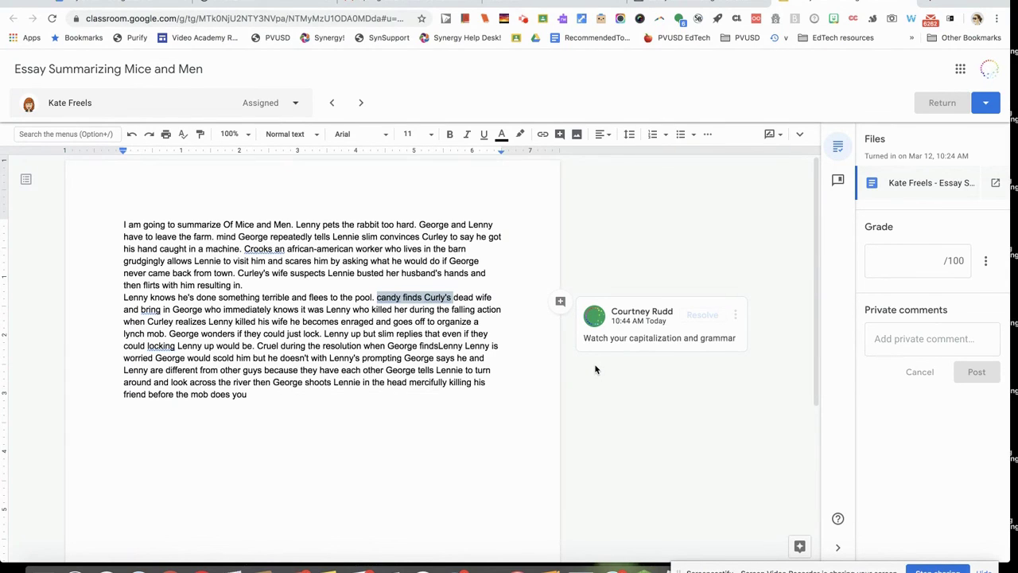
- Grade the student's essay 85 out of 100 and return it to the student
left_click(907, 263)
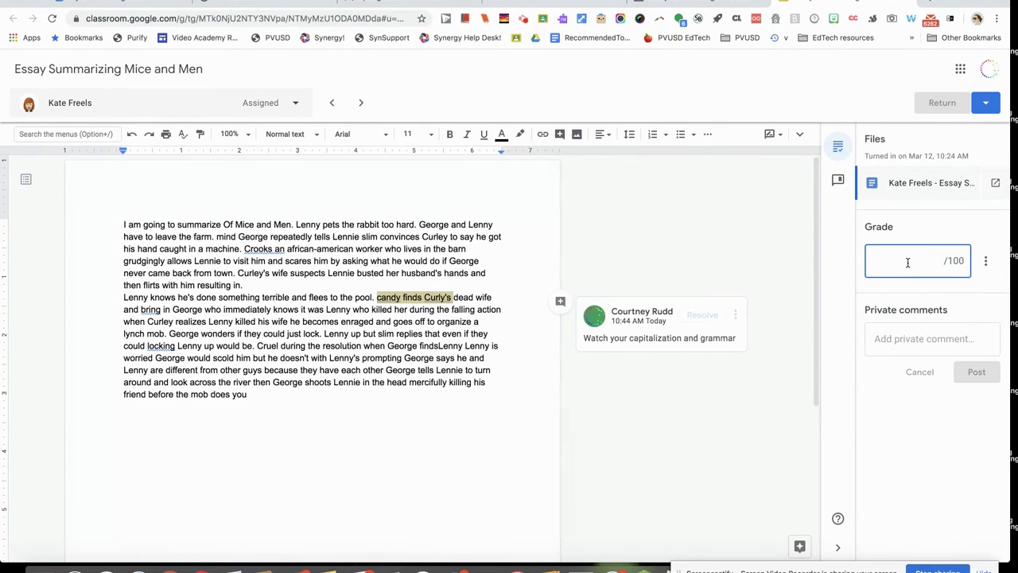
type("85")
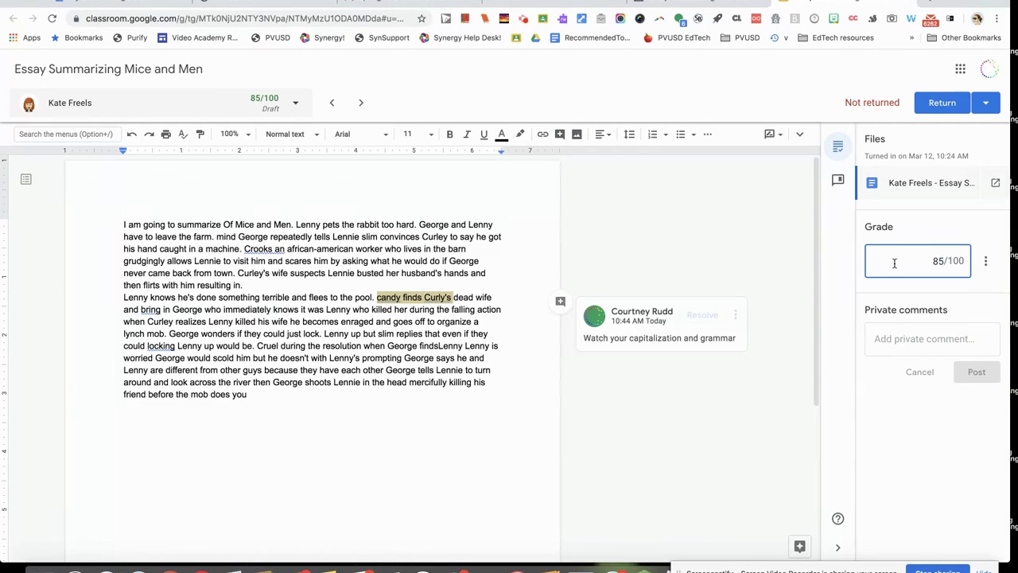
left_click(943, 103)
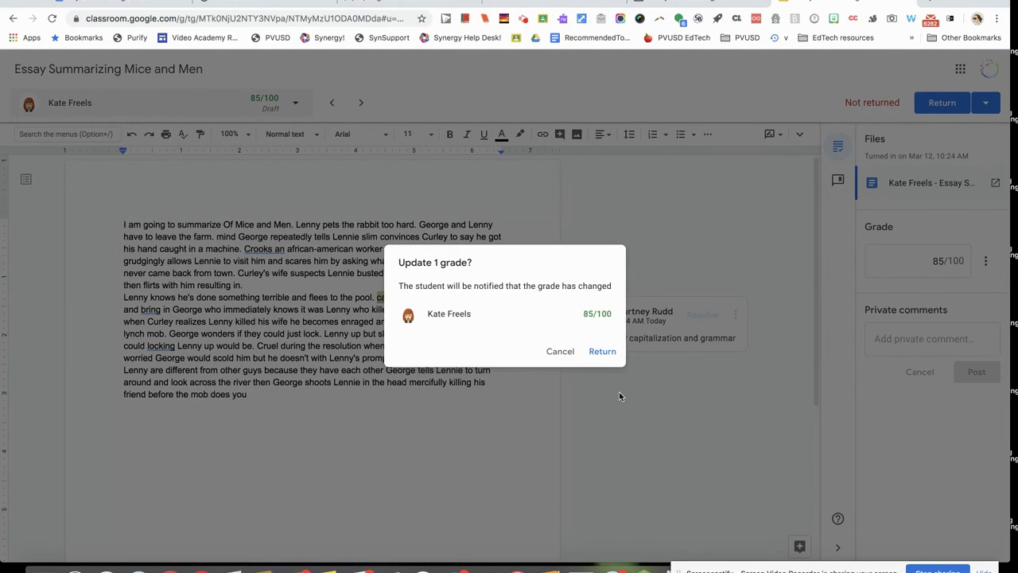
left_click(605, 352)
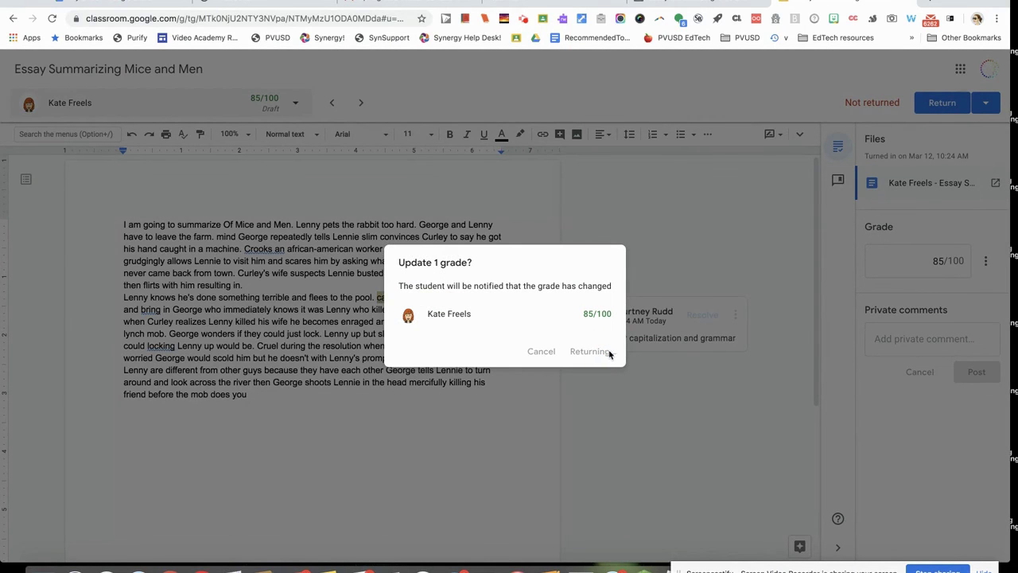